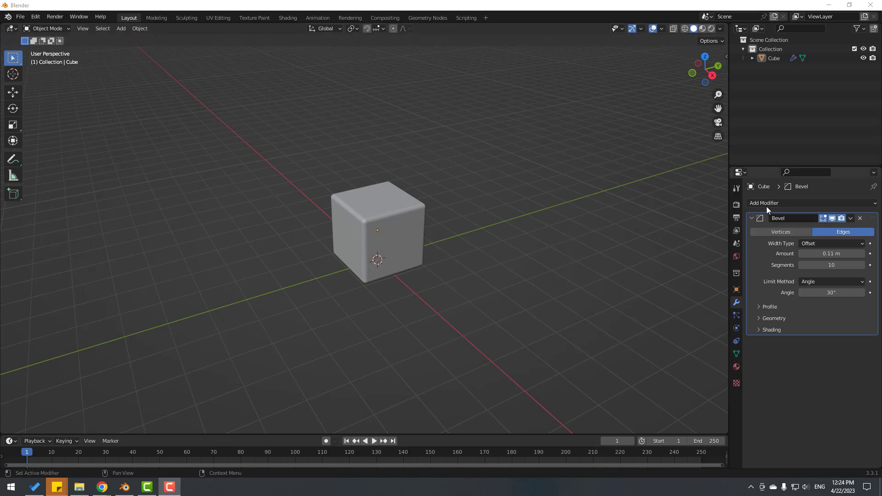
# Step: Open the Add Modifier list in the cube's modifier properties to begin the bevel
pyautogui.click(774, 204)
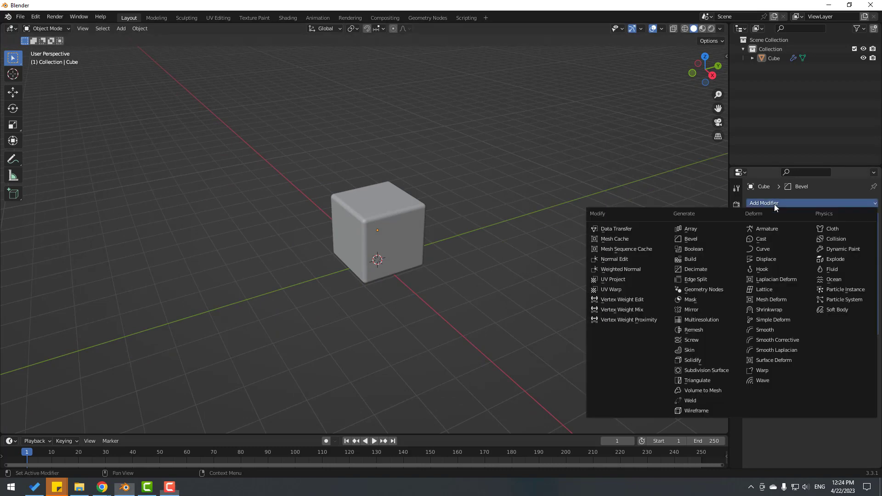
# Step: Add an Array modifier to the beveled cube with Count 3, forming a row along X
pyautogui.click(692, 229)
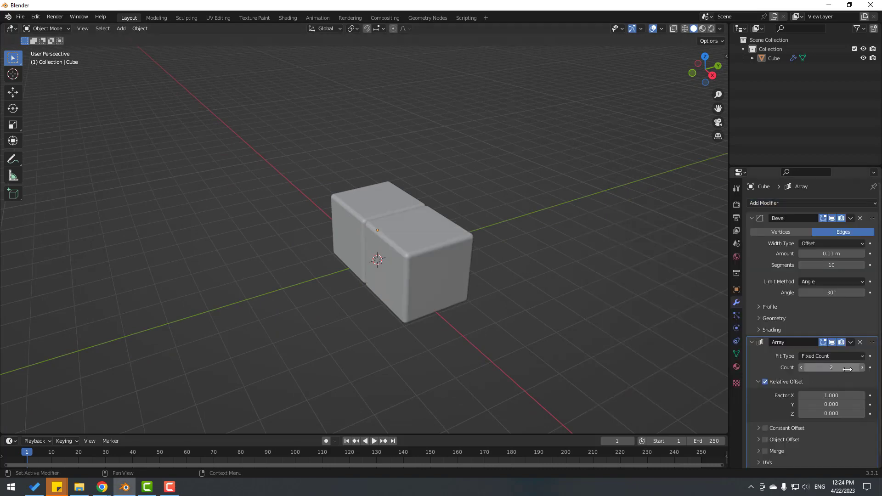
pyautogui.click(862, 368)
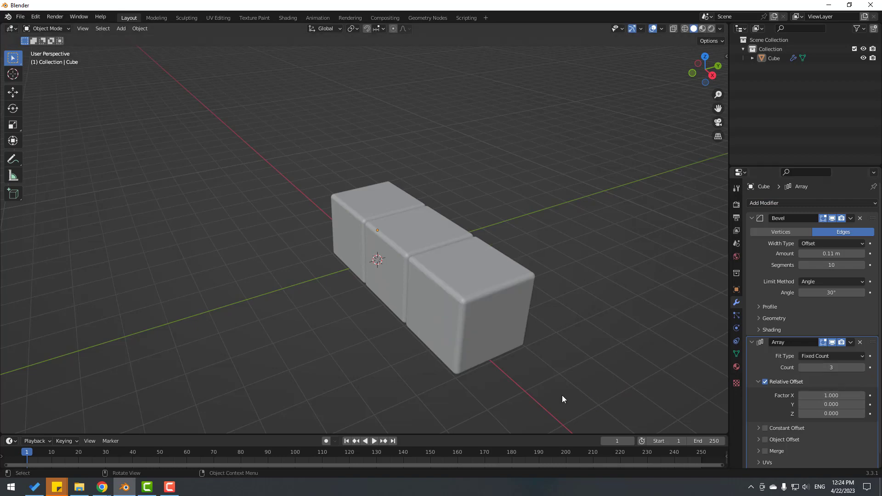
pyautogui.moveTo(562, 395); pyautogui.dragTo(545, 363, button='middle')
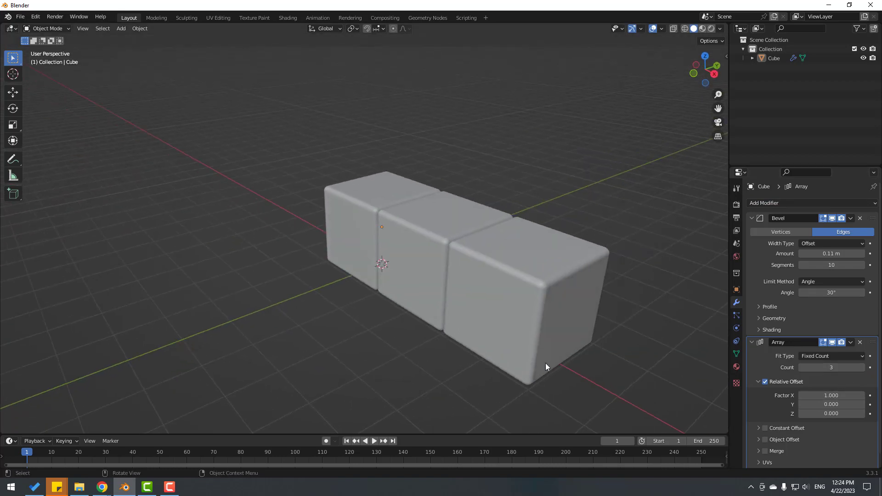
# Step: Add a second Array modifier and set its Count to 3
pyautogui.click(765, 203)
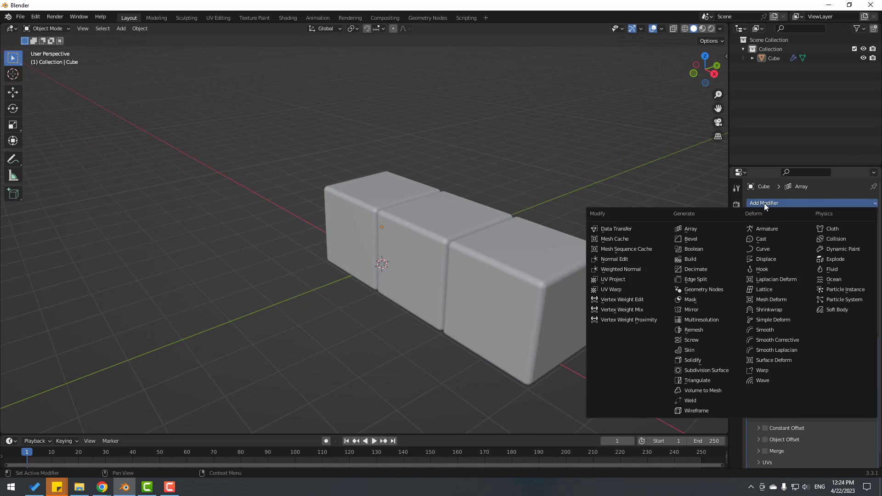
pyautogui.click(699, 229)
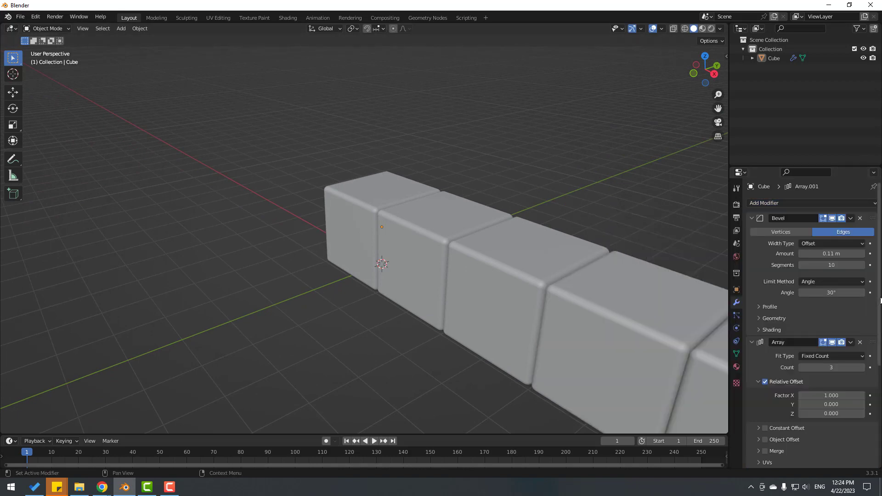
pyautogui.moveTo(881, 299); pyautogui.dragTo(872, 390)
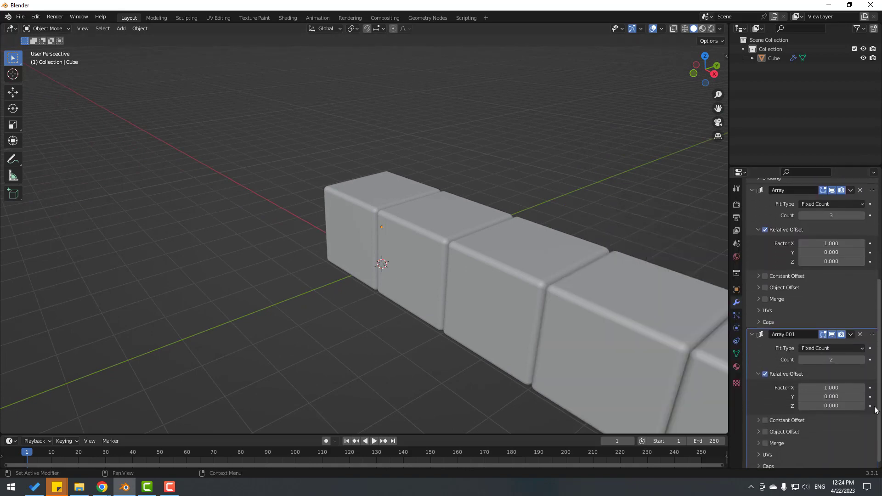
pyautogui.click(862, 357)
pyautogui.scroll(-2, 489, 338)
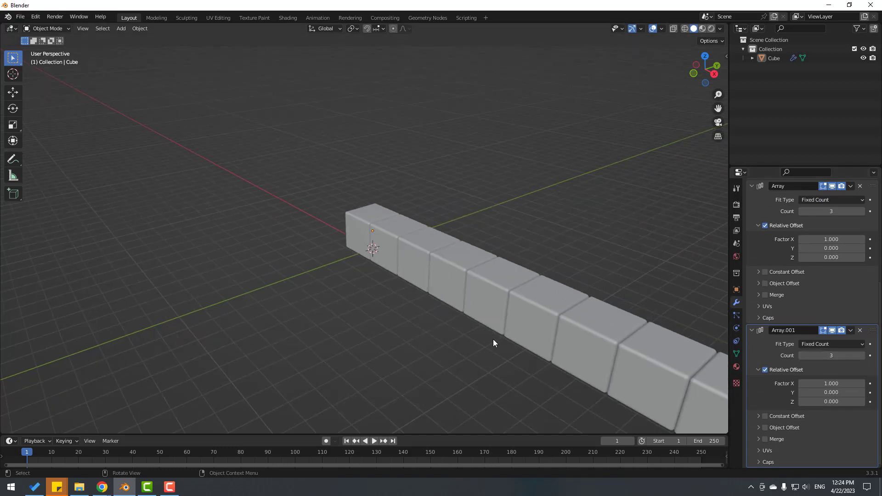
# Step: Set the second array's relative offset factors to X 0 and Y 1
pyautogui.click(823, 384)
pyautogui.write('0')
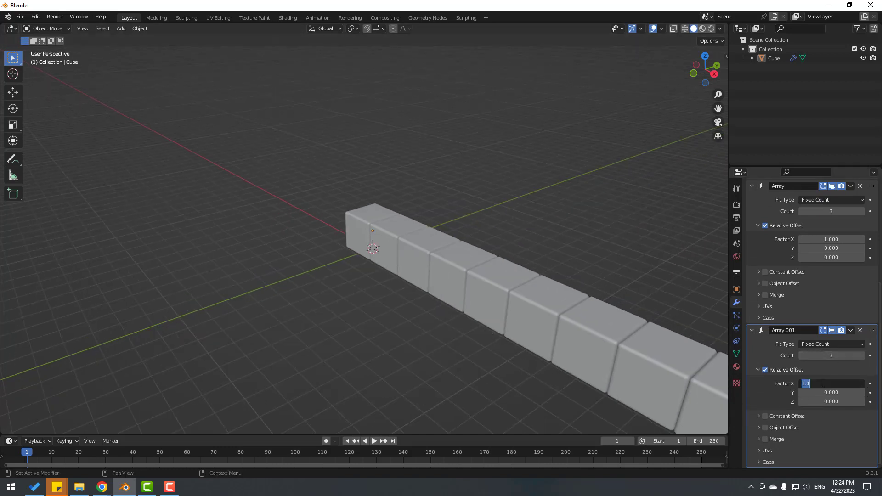
pyautogui.press('Return')
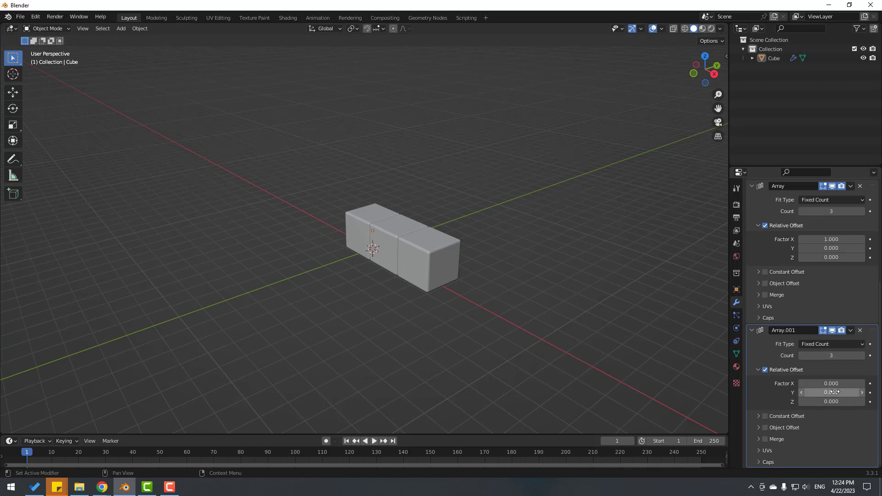
pyautogui.click(835, 393)
pyautogui.write('1')
pyautogui.press('Return')
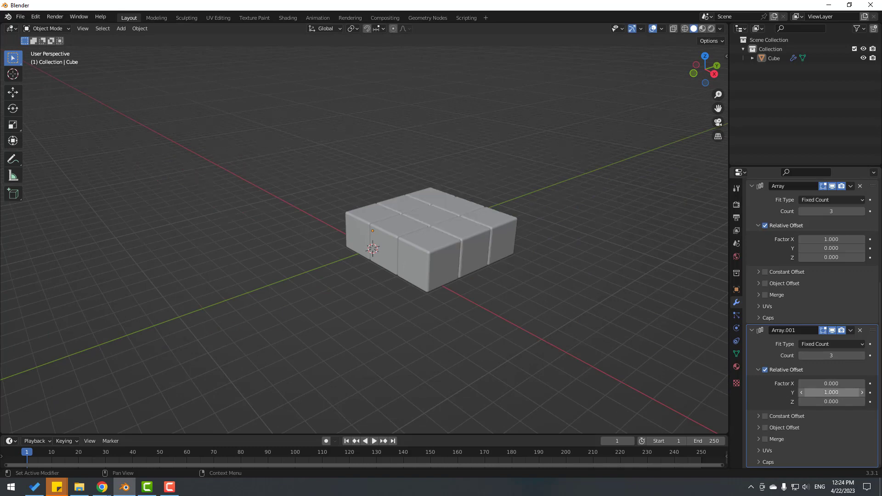
pyautogui.moveTo(506, 279); pyautogui.dragTo(611, 278, button='middle')
pyautogui.scroll(6, 798, 220)
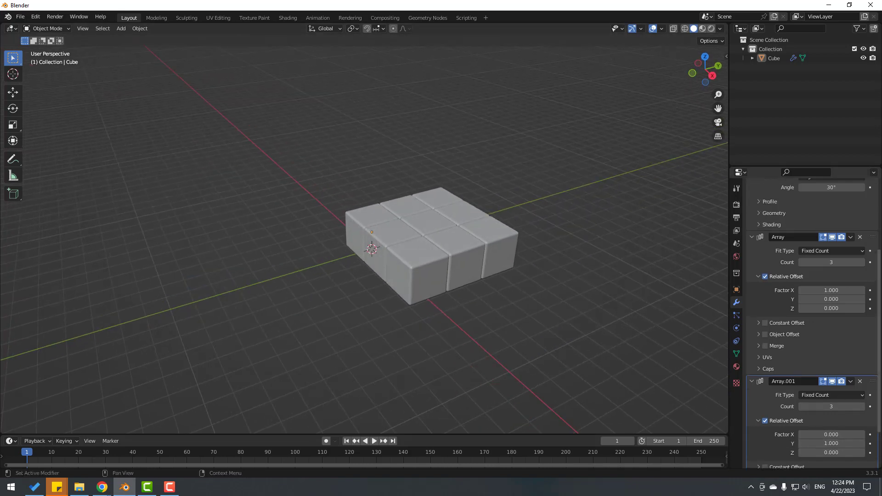
# Step: Add a third Array modifier and set its Count to 3
pyautogui.click(765, 203)
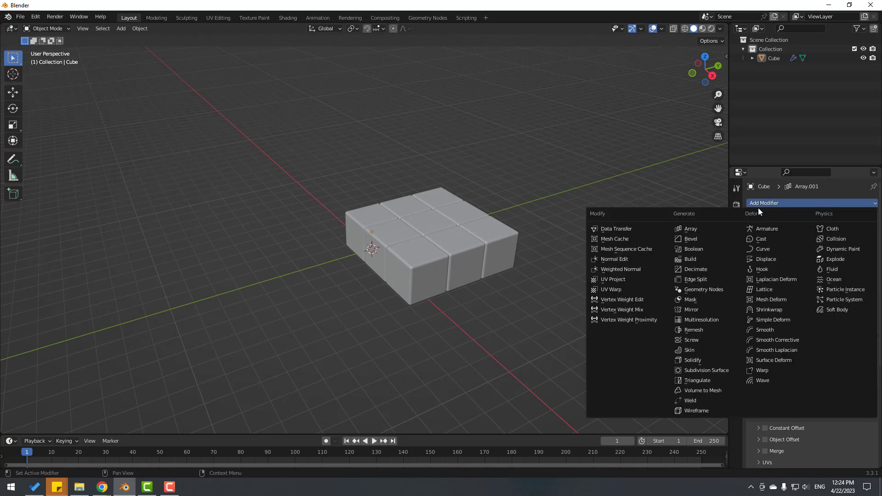
pyautogui.click(704, 226)
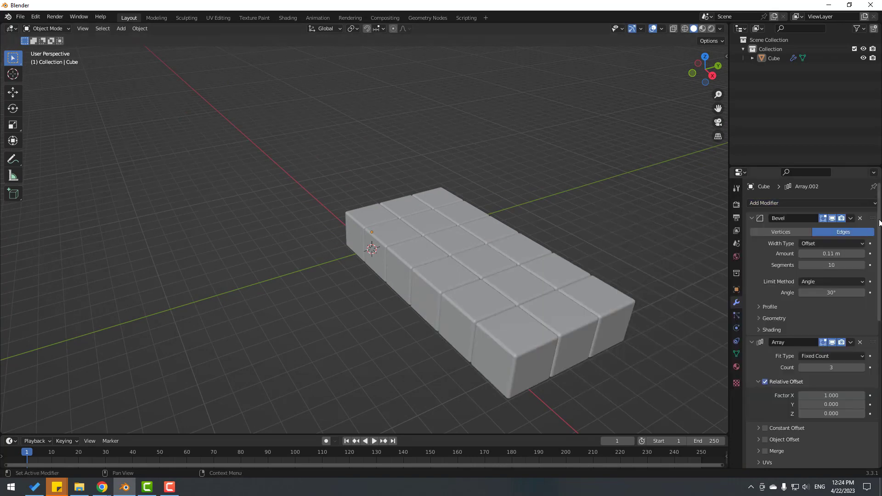
pyautogui.moveTo(879, 223); pyautogui.dragTo(880, 317)
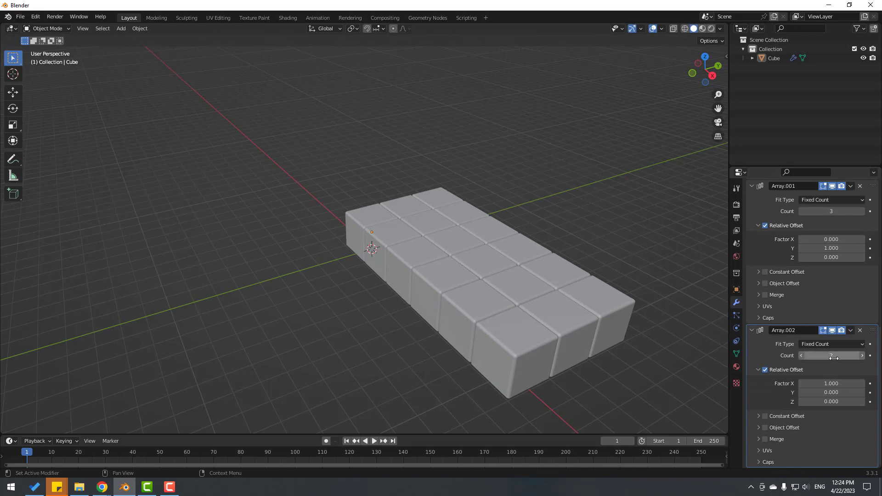
pyautogui.click(862, 356)
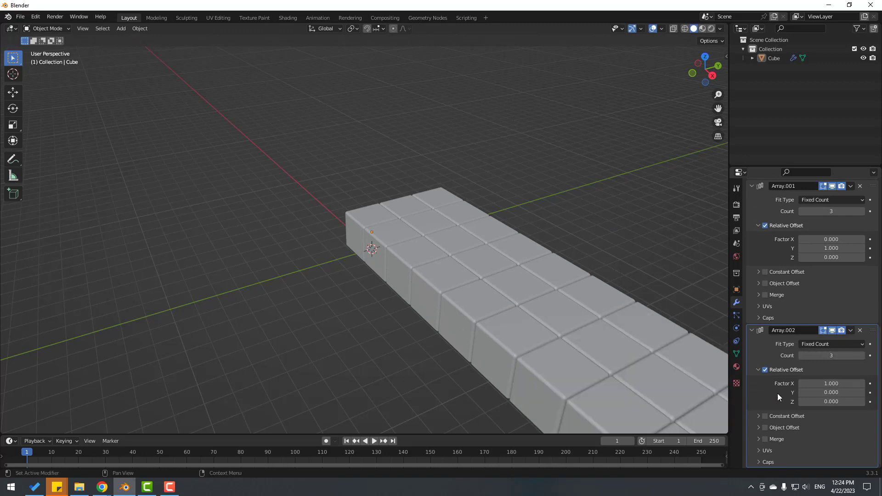
# Step: Set the third array's relative offset factors to X 0 and Z 1
pyautogui.click(823, 383)
pyautogui.write('0')
pyautogui.press('Return')
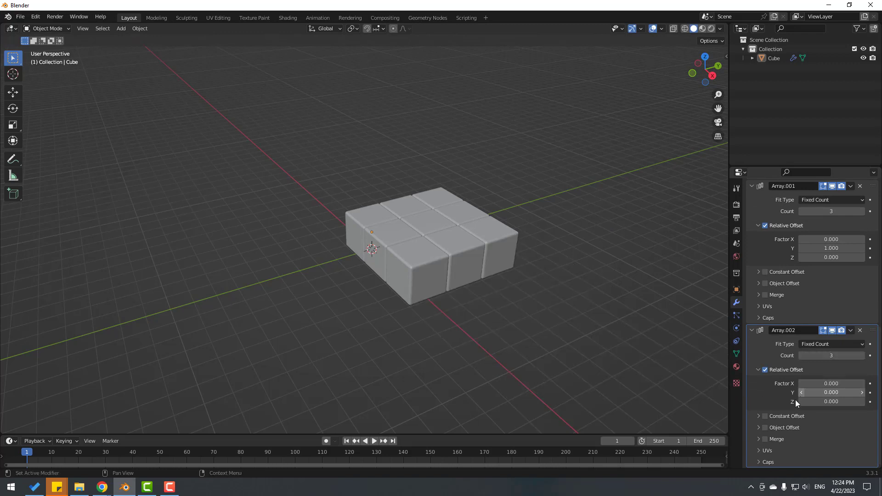
pyautogui.click(823, 402)
pyautogui.write('1')
pyautogui.press('Return')
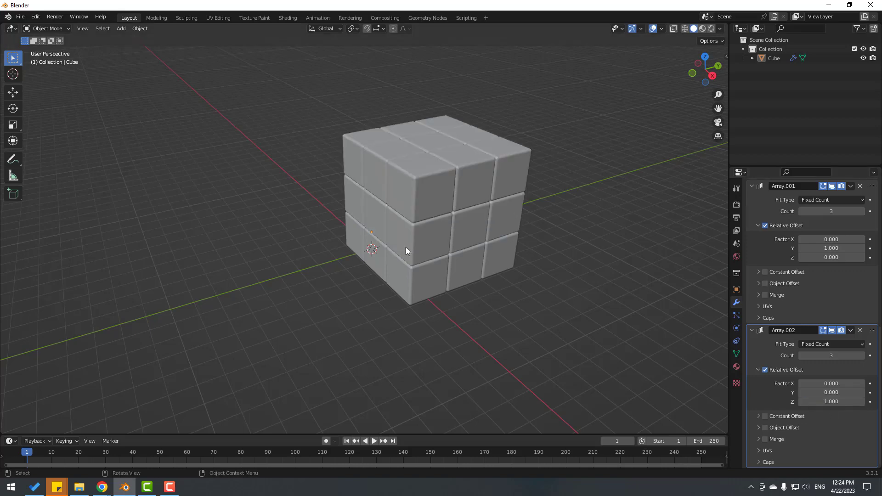
pyautogui.scroll(4, 406, 247)
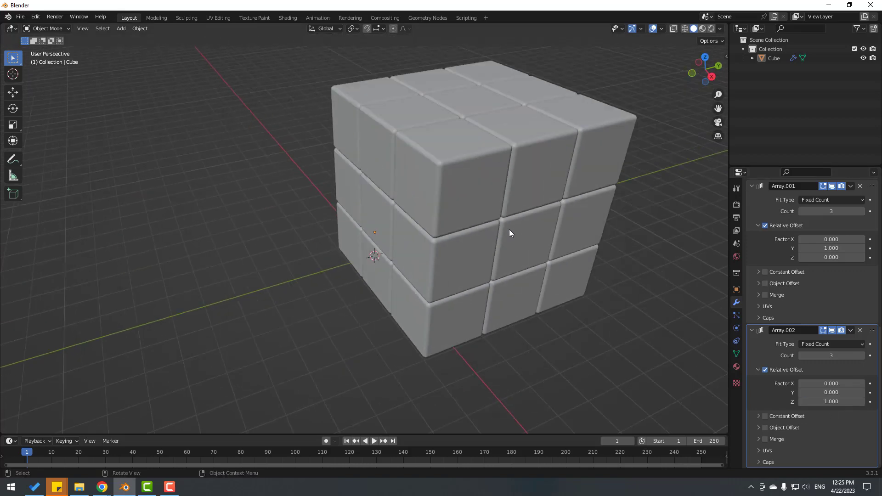
pyautogui.scroll(-2, 509, 276)
pyautogui.click(852, 330)
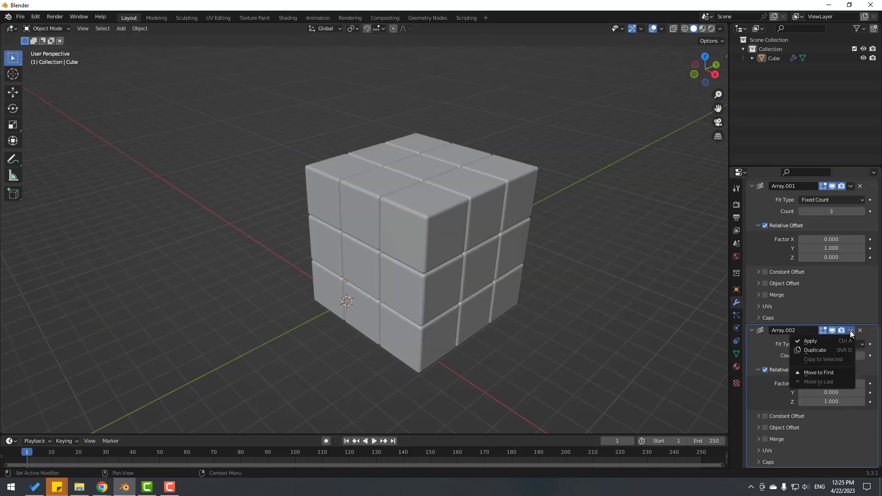
# Step: Apply Array.002, Array.001, Array and Bevel modifiers in turn, then select the cube
pyautogui.click(821, 342)
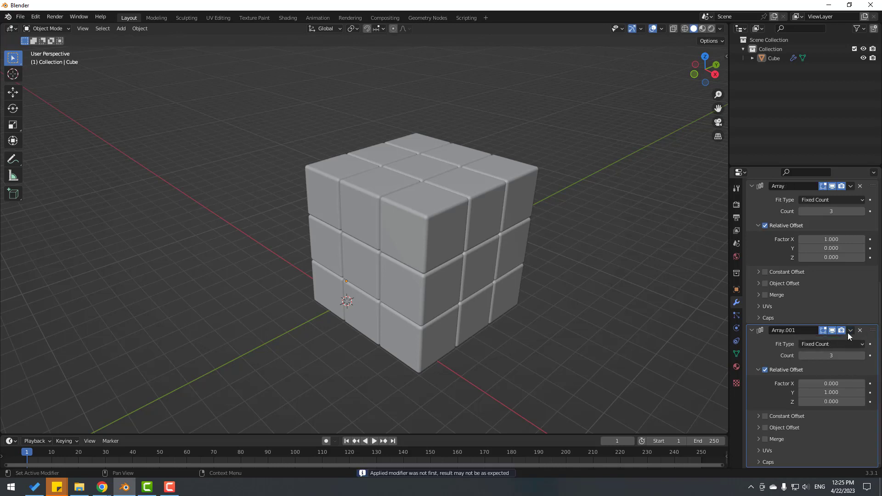
pyautogui.click(848, 332)
pyautogui.click(829, 341)
pyautogui.click(847, 332)
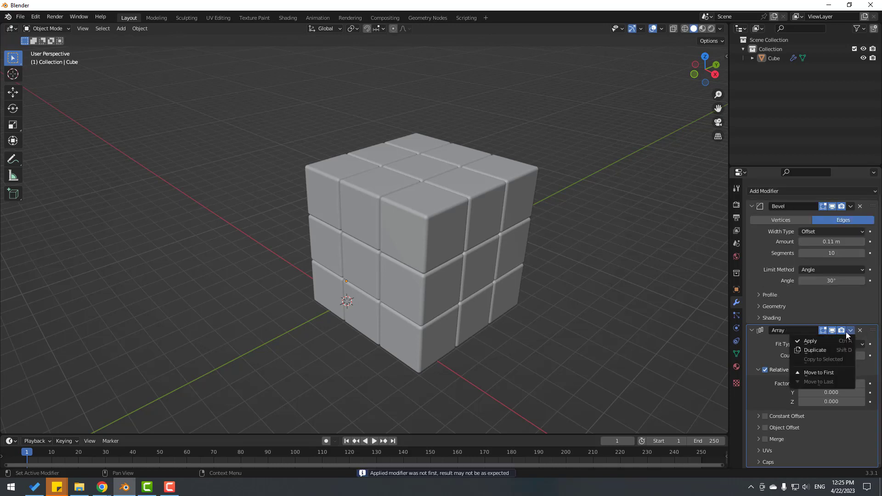
pyautogui.click(826, 340)
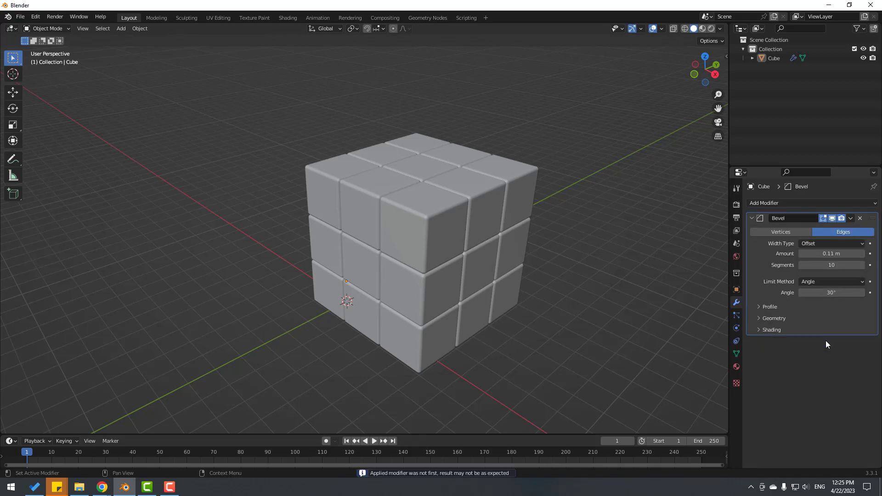
pyautogui.click(851, 218)
pyautogui.click(834, 227)
pyautogui.scroll(-2, 417, 290)
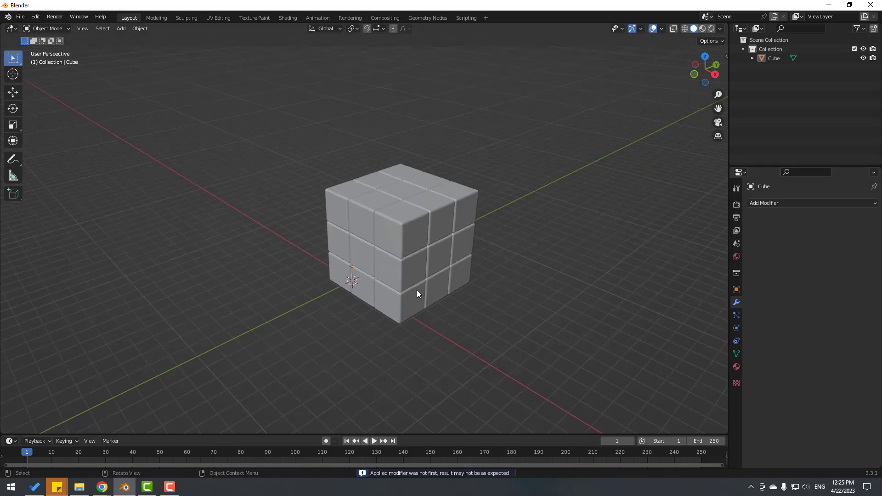
pyautogui.click(417, 291)
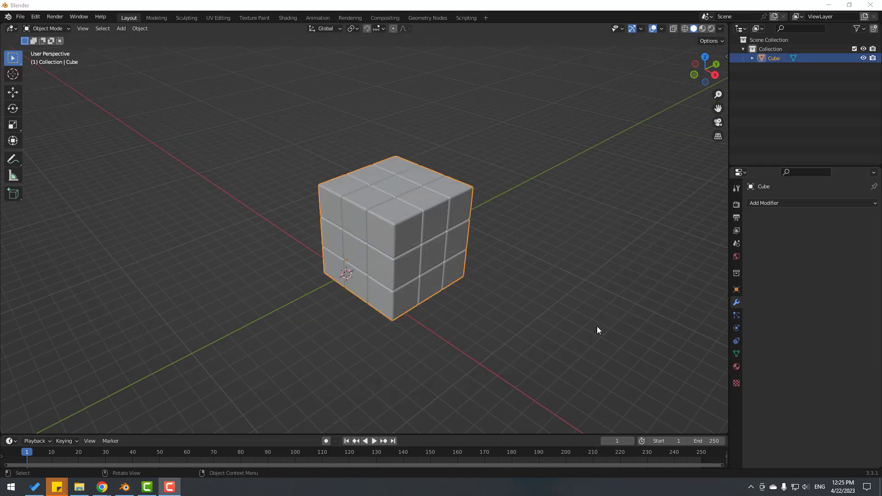
# Step: Darken the cube material's base colour to near-black, Value 0.024
pyautogui.click(737, 367)
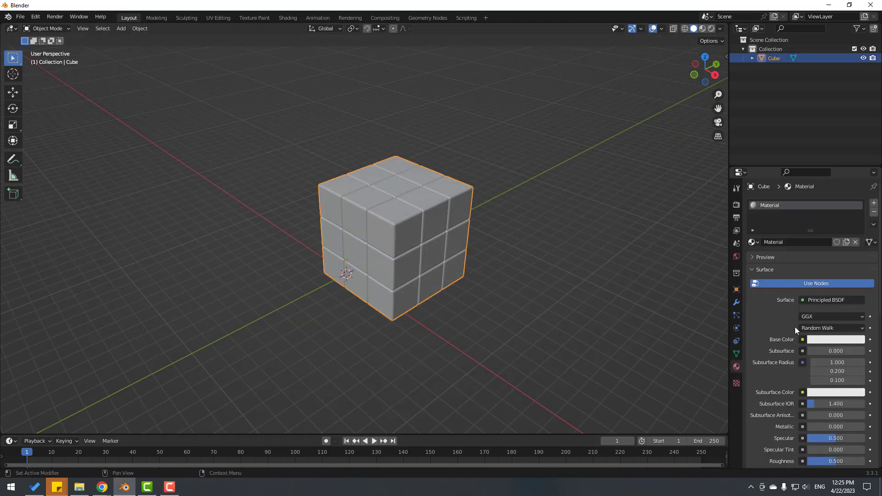
pyautogui.click(824, 339)
pyautogui.moveTo(858, 213); pyautogui.dragTo(858, 265)
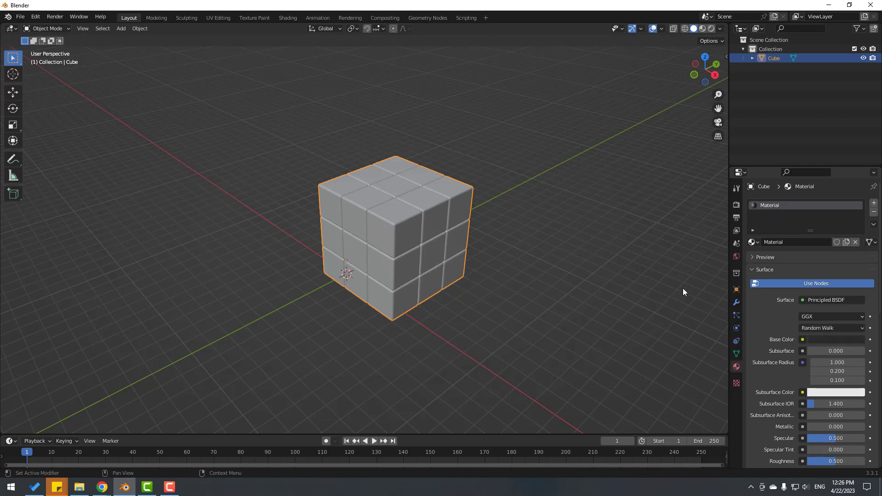
pyautogui.click(754, 242)
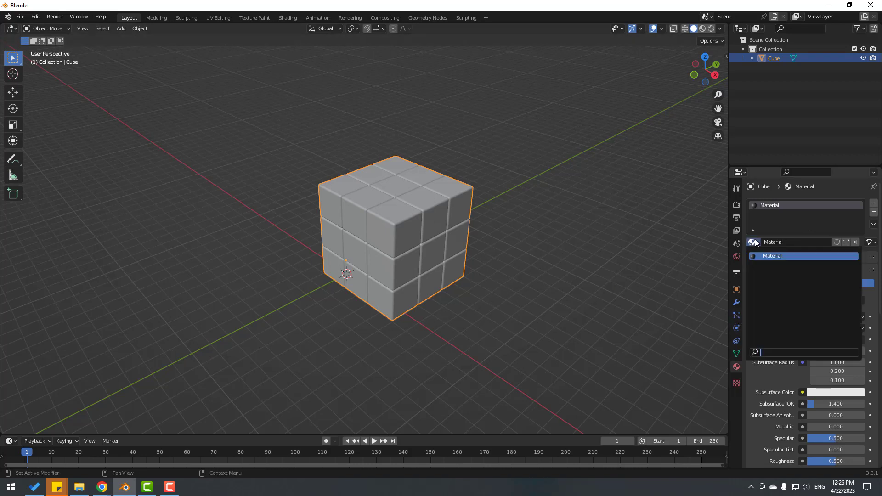
pyautogui.click(772, 257)
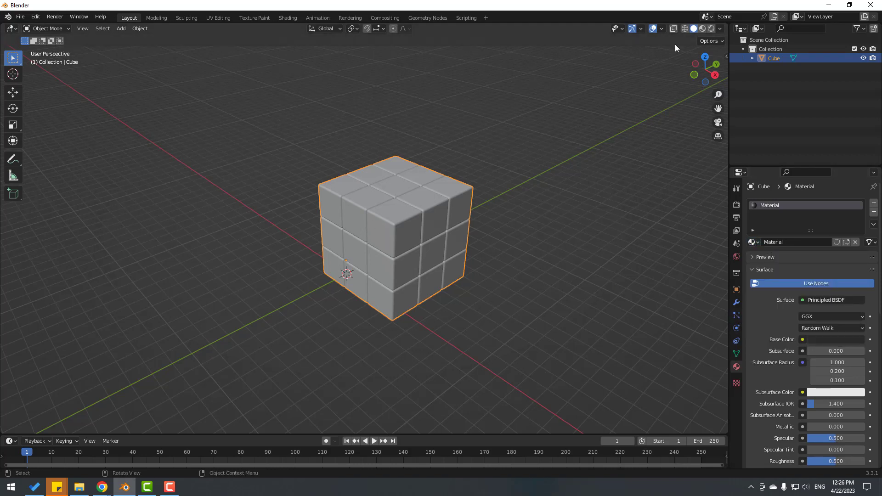
# Step: Switch to Material Preview and set Metallic to 0.496 and Roughness to 0.366
pyautogui.click(703, 29)
pyautogui.scroll(3, 388, 285)
pyautogui.moveTo(387, 285)
pyautogui.mouseDown(button='middle')
pyautogui.moveTo(431, 255)
pyautogui.moveTo(401, 268)
pyautogui.moveTo(456, 287)
pyautogui.mouseUp(button='middle')
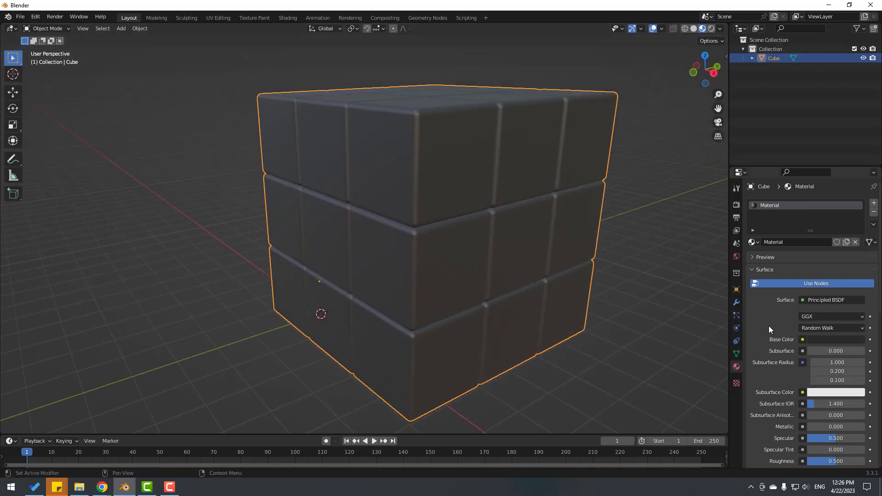
pyautogui.scroll(-2, 769, 327)
pyautogui.scroll(-1, 764, 398)
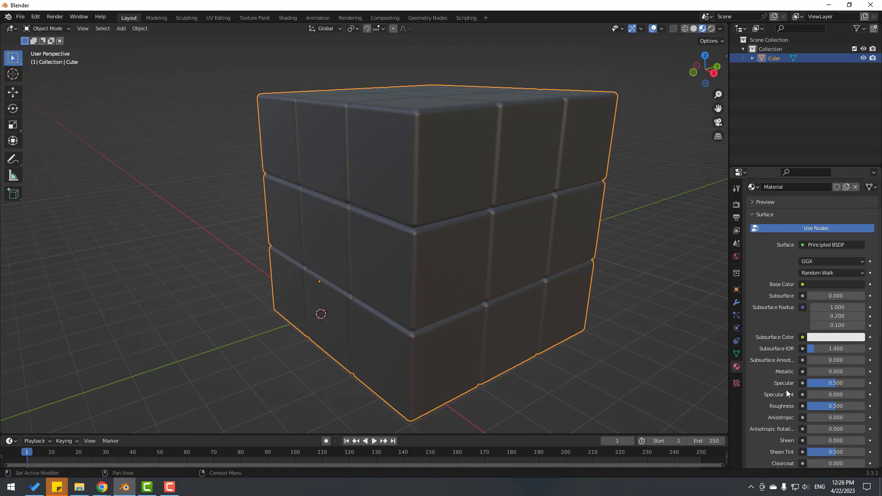
pyautogui.moveTo(810, 373); pyautogui.dragTo(840, 373)
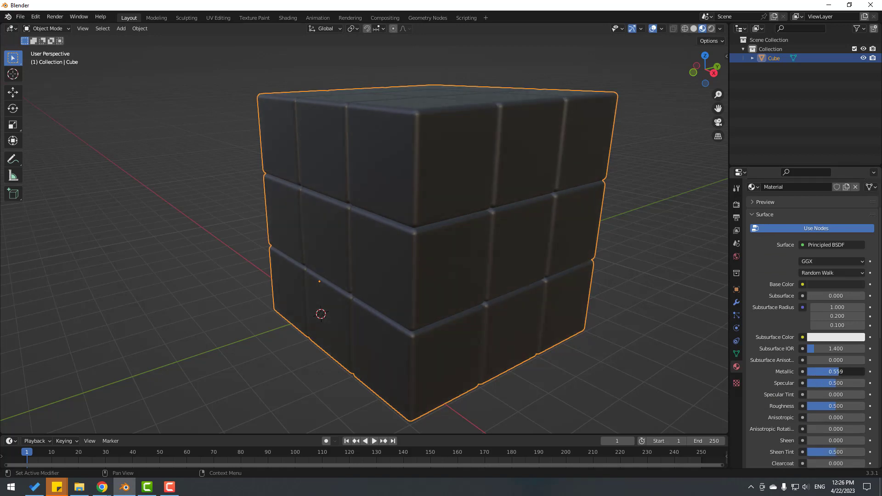
pyautogui.moveTo(835, 406); pyautogui.dragTo(825, 407)
pyautogui.moveTo(460, 262); pyautogui.dragTo(490, 292, button='middle')
pyautogui.scroll(-3, 476, 275)
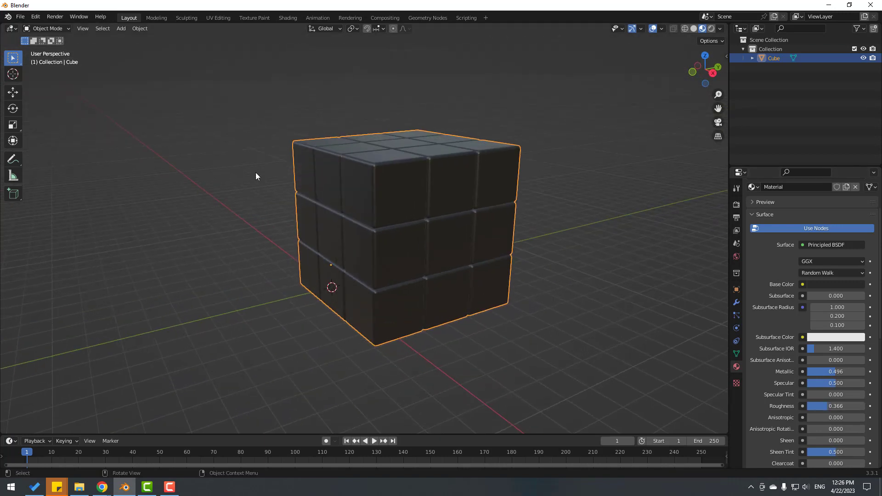
pyautogui.click(42, 28)
# Step: Enter Edit Mode and select the nine sticker faces on the cube's front
pyautogui.click(42, 48)
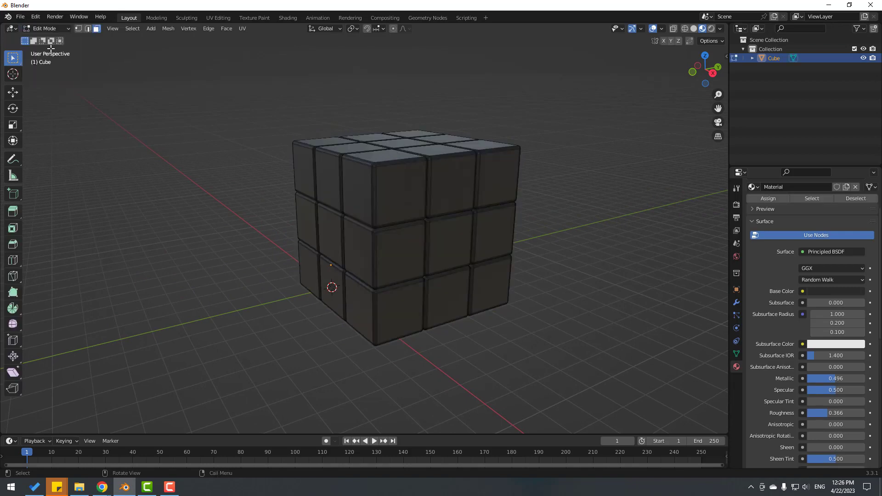
pyautogui.moveTo(213, 204); pyautogui.dragTo(144, 183, button='middle')
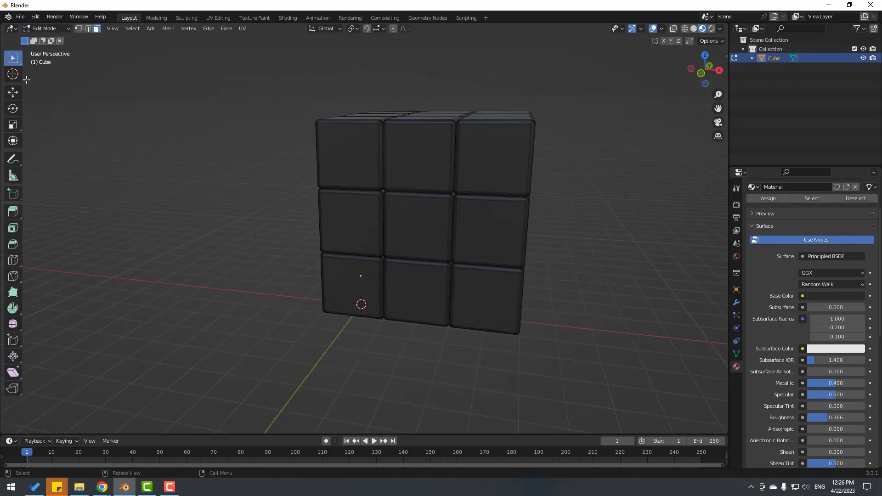
pyautogui.click(13, 92)
pyautogui.click(357, 146)
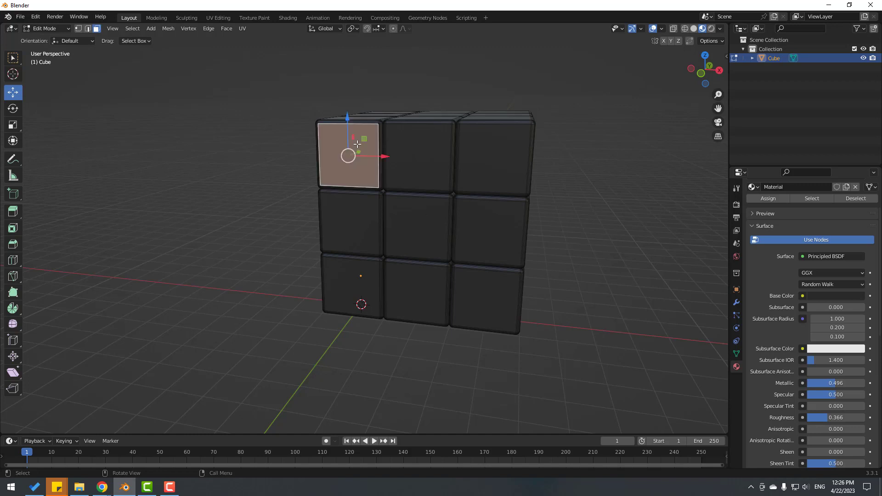
pyautogui.keyDown('shift'); pyautogui.click(432, 151); pyautogui.keyUp('shift')
pyautogui.keyDown('shift'); pyautogui.click(487, 158); pyautogui.keyUp('shift')
pyautogui.keyDown('shift'); pyautogui.click(485, 215); pyautogui.keyUp('shift')
pyautogui.keyDown('shift'); pyautogui.click(428, 224); pyautogui.keyUp('shift')
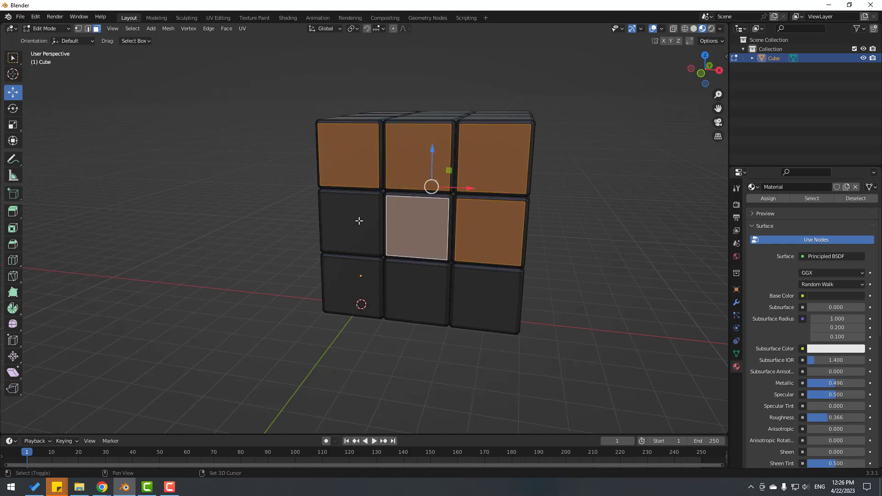
pyautogui.keyDown('shift'); pyautogui.click(357, 224); pyautogui.keyUp('shift')
pyautogui.keyDown('shift'); pyautogui.click(350, 265); pyautogui.keyUp('shift')
pyautogui.keyDown('shift'); pyautogui.click(401, 276); pyautogui.keyUp('shift')
pyautogui.keyDown('shift'); pyautogui.click(490, 288); pyautogui.keyUp('shift')
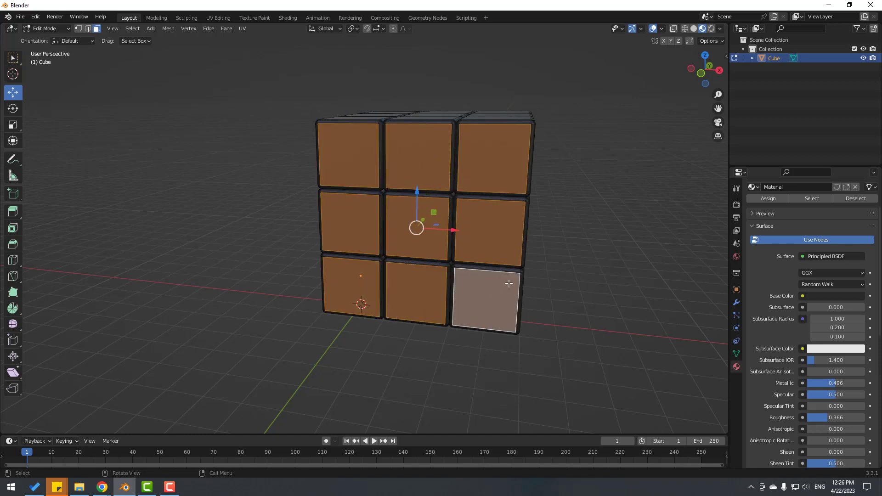
pyautogui.scroll(3, 779, 309)
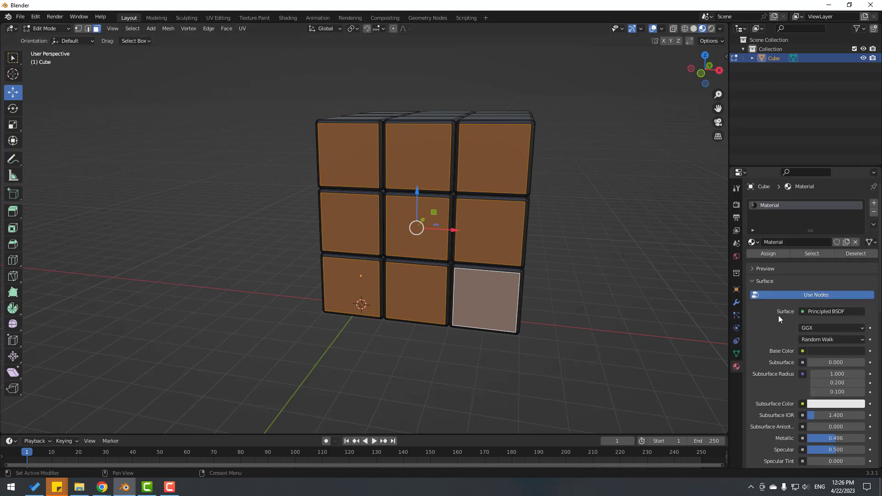
# Step: Add a new material slot with Material.001 and give it a red base colour
pyautogui.click(874, 205)
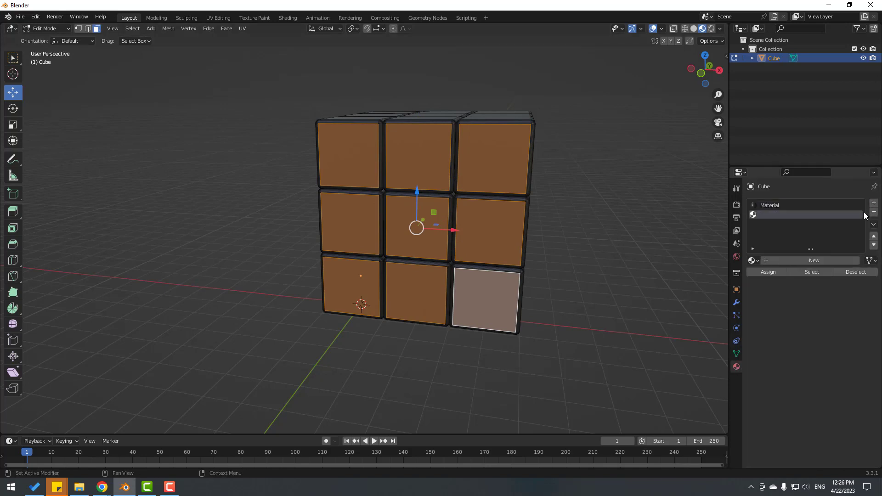
pyautogui.click(809, 258)
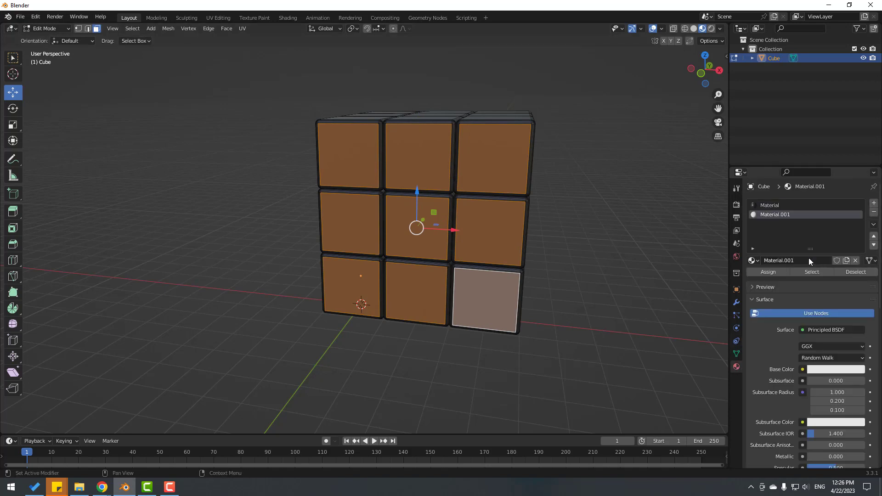
pyautogui.click(816, 371)
pyautogui.moveTo(814, 274); pyautogui.dragTo(816, 298)
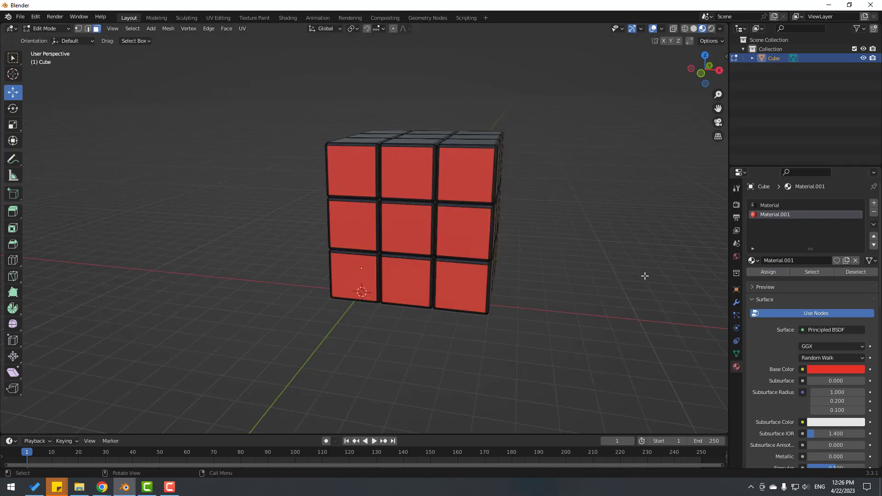
pyautogui.moveTo(644, 276); pyautogui.dragTo(338, 230, button='middle')
# Step: Select the nine sticker faces on the adjacent side of the cube
pyautogui.click(327, 197)
pyautogui.keyDown('shift'); pyautogui.click(391, 202); pyautogui.keyUp('shift')
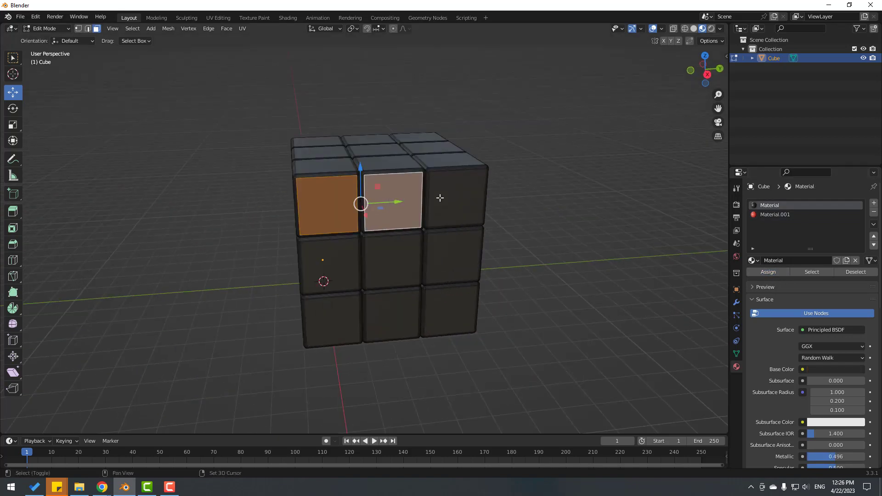
pyautogui.keyDown('shift'); pyautogui.click(455, 199); pyautogui.keyUp('shift')
pyautogui.keyDown('shift'); pyautogui.click(447, 259); pyautogui.keyUp('shift')
pyautogui.keyDown('shift'); pyautogui.click(399, 256); pyautogui.keyUp('shift')
pyautogui.keyDown('shift'); pyautogui.click(347, 285); pyautogui.keyUp('shift')
pyautogui.keyDown('shift'); pyautogui.click(342, 315); pyautogui.keyUp('shift')
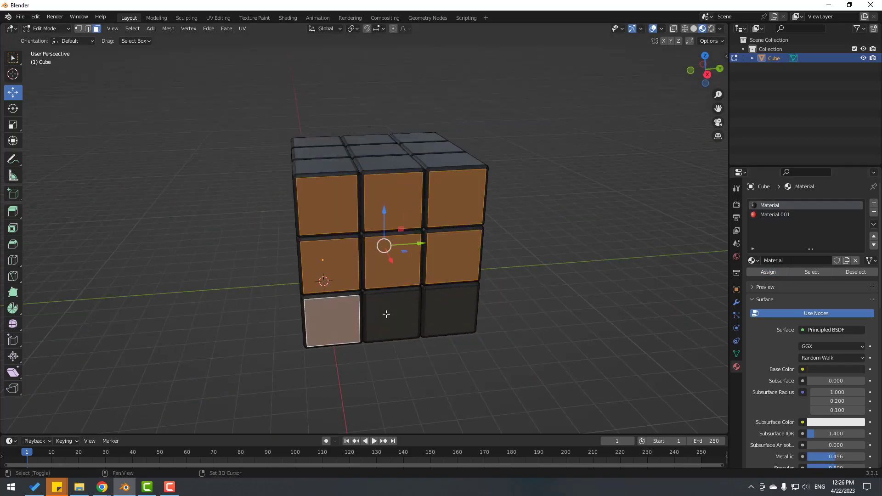
pyautogui.keyDown('shift'); pyautogui.click(388, 314); pyautogui.keyUp('shift')
pyautogui.keyDown('shift'); pyautogui.click(455, 305); pyautogui.keyUp('shift')
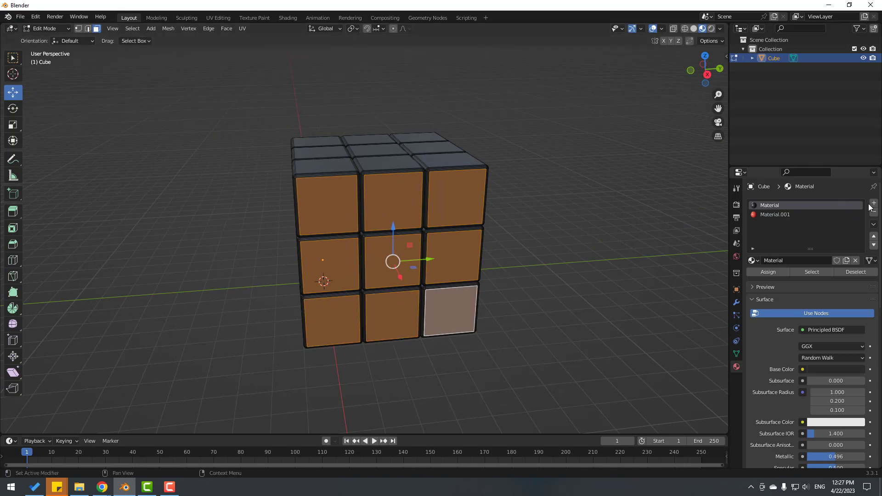
# Step: Create green Material.002 in a new slot, assign it, and deselect the faces
pyautogui.click(874, 203)
pyautogui.click(806, 263)
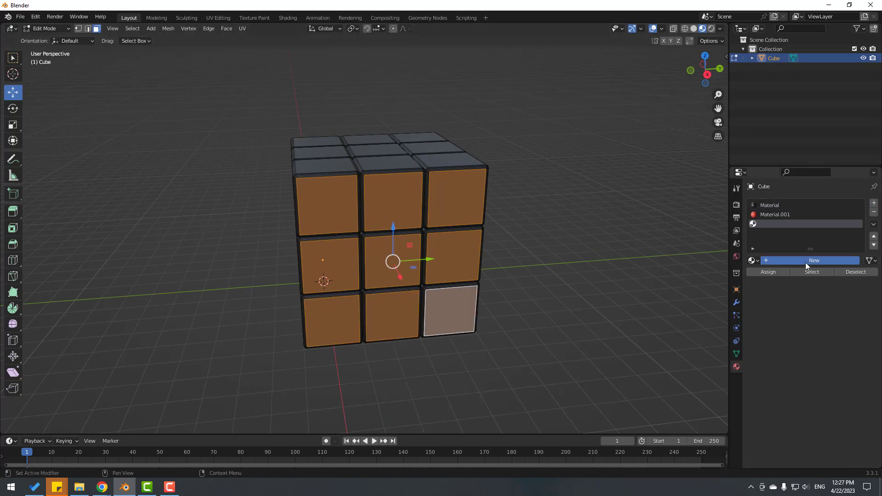
pyautogui.click(818, 371)
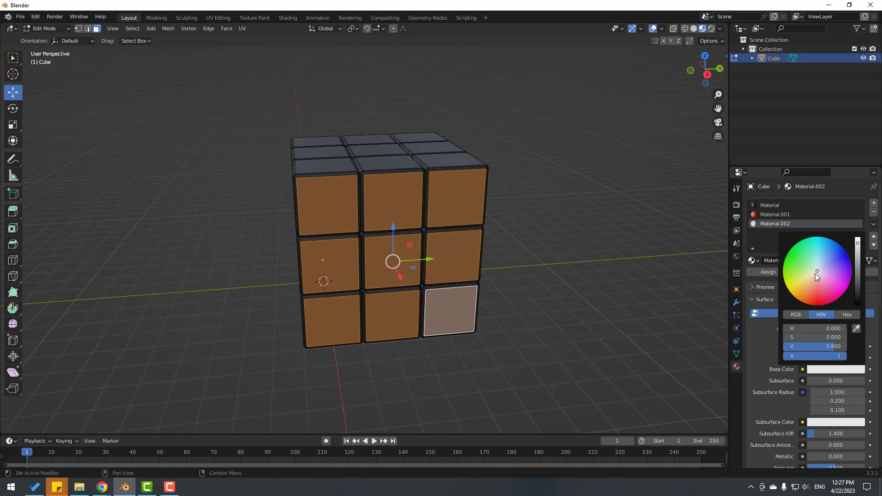
pyautogui.moveTo(816, 274); pyautogui.dragTo(800, 262)
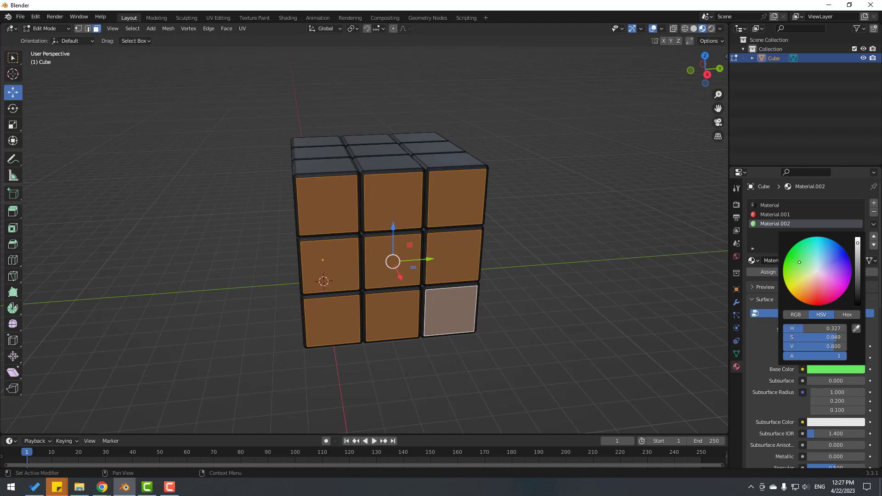
pyautogui.click(764, 275)
pyautogui.click(593, 268)
pyautogui.moveTo(593, 268); pyautogui.dragTo(416, 239, button='middle')
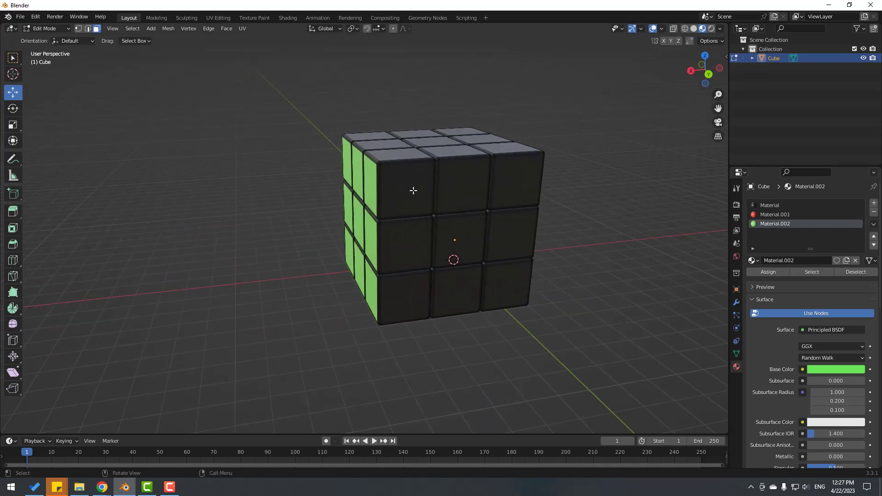
# Step: Select the nine sticker faces on the next side of the cube
pyautogui.click(406, 190)
pyautogui.keyDown('shift'); pyautogui.click(463, 184); pyautogui.keyUp('shift')
pyautogui.keyDown('shift'); pyautogui.click(511, 182); pyautogui.keyUp('shift')
pyautogui.keyDown('shift'); pyautogui.click(508, 234); pyautogui.keyUp('shift')
pyautogui.keyDown('shift'); pyautogui.click(458, 235); pyautogui.keyUp('shift')
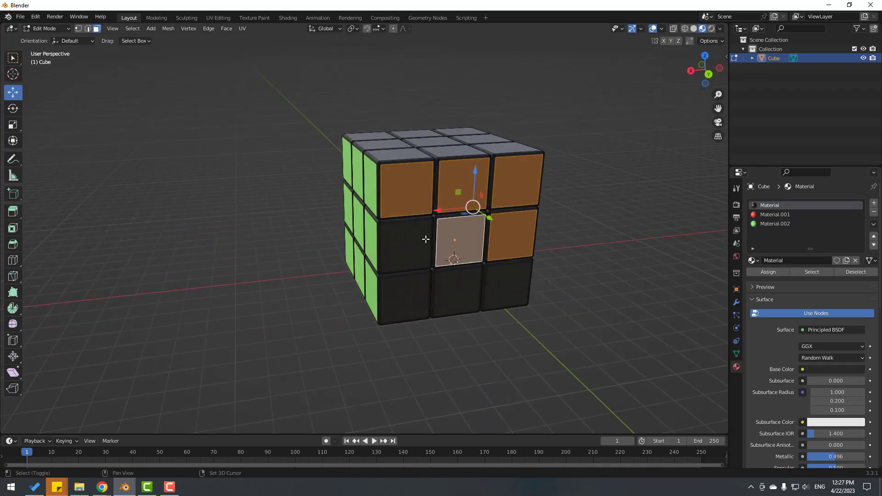
pyautogui.keyDown('shift'); pyautogui.click(413, 271); pyautogui.keyUp('shift')
pyautogui.keyDown('shift'); pyautogui.click(414, 285); pyautogui.keyUp('shift')
pyautogui.keyDown('shift'); pyautogui.click(457, 291); pyautogui.keyUp('shift')
pyautogui.keyDown('shift'); pyautogui.click(506, 286); pyautogui.keyUp('shift')
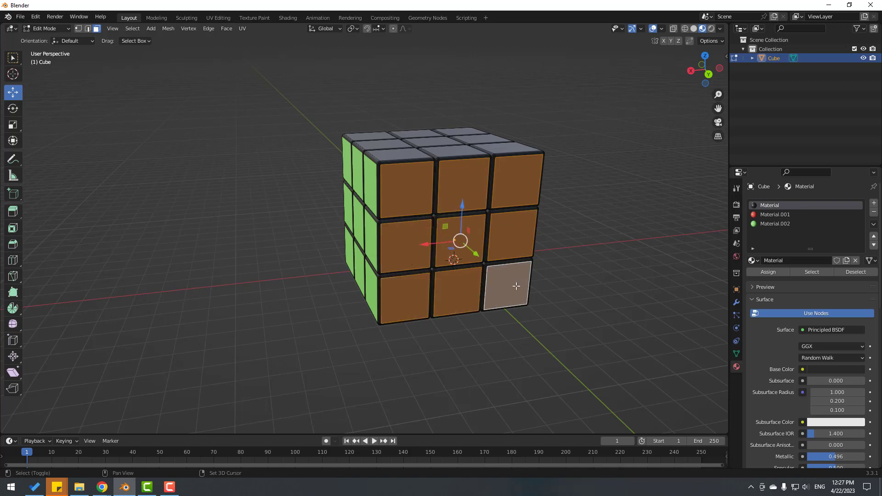
# Step: Create blue Material.003 in a new slot, assign it, and deselect all faces
pyautogui.click(874, 205)
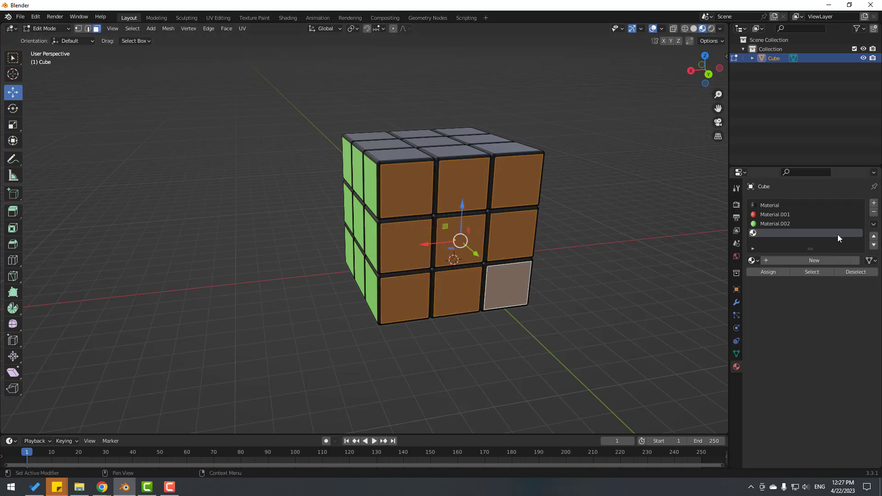
pyautogui.click(805, 261)
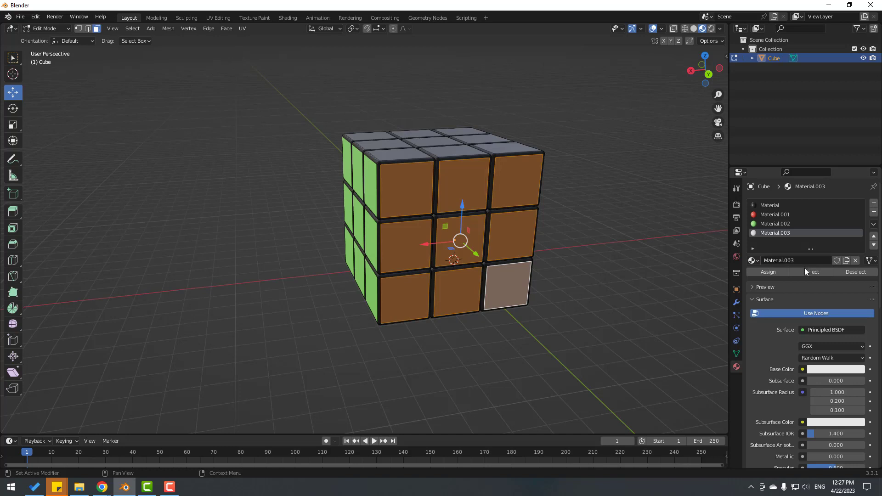
pyautogui.click(819, 369)
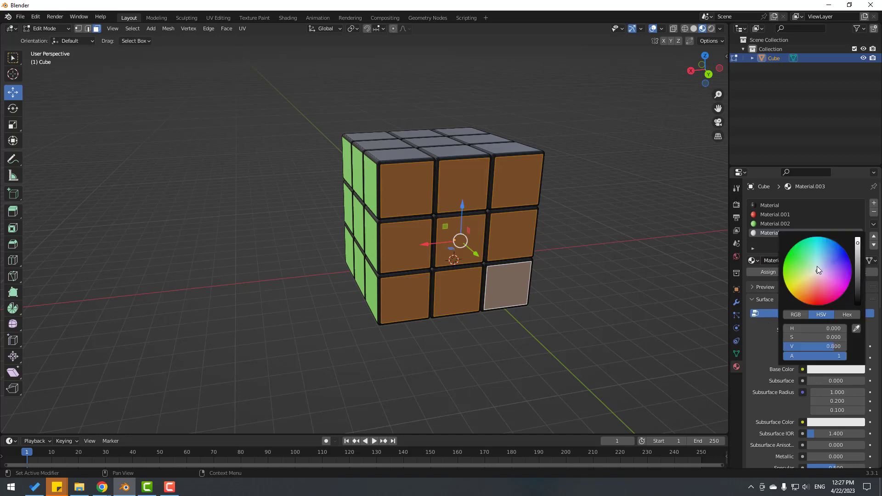
pyautogui.moveTo(818, 269); pyautogui.dragTo(837, 255)
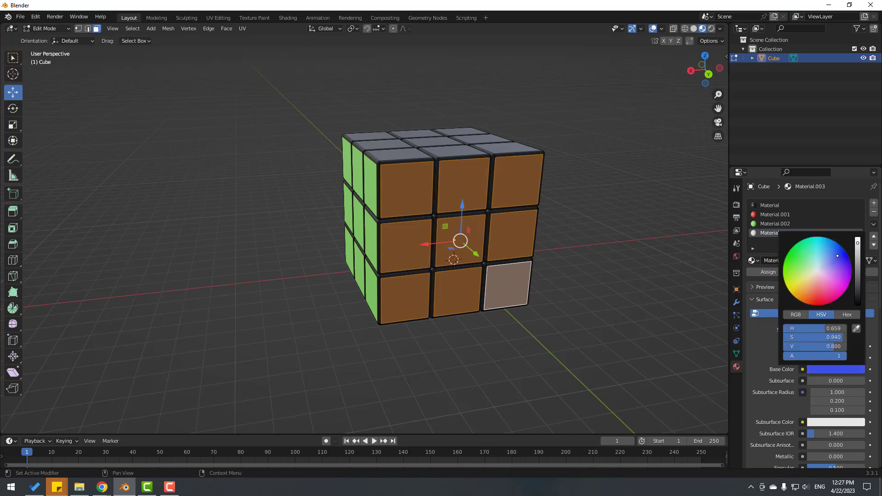
pyautogui.click(765, 272)
pyautogui.hotkey('alt', 'a')
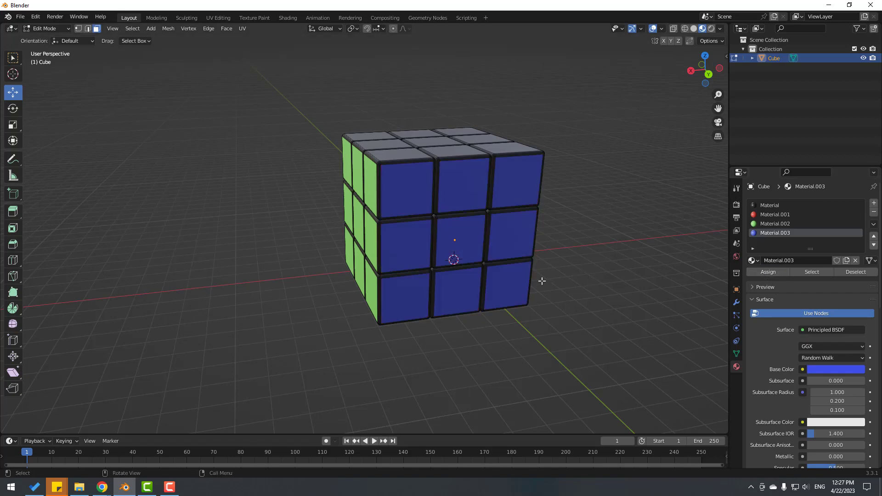
pyautogui.moveTo(542, 277); pyautogui.dragTo(495, 266, button='middle')
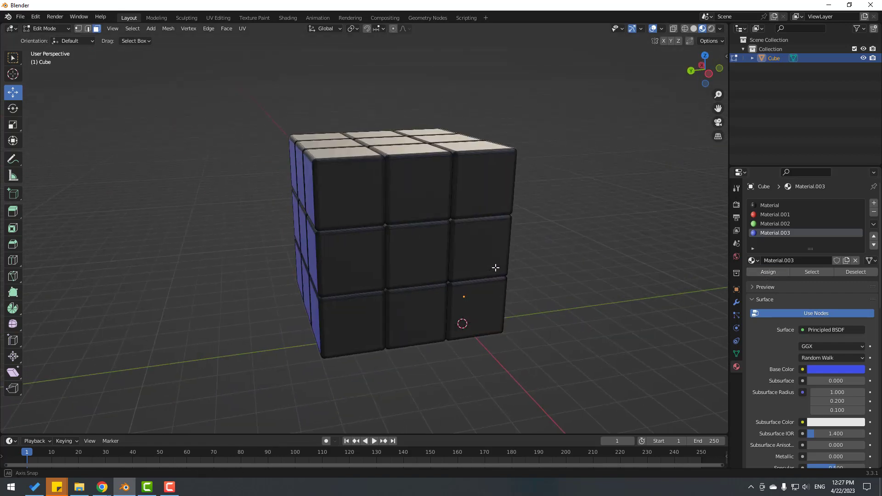
# Step: Select the nine black sticker faces on the next side of the cube
pyautogui.click(337, 192)
pyautogui.keyDown('shift'); pyautogui.click(413, 189); pyautogui.keyUp('shift')
pyautogui.keyDown('shift'); pyautogui.click(474, 183); pyautogui.keyUp('shift')
pyautogui.keyDown('shift'); pyautogui.click(475, 246); pyautogui.keyUp('shift')
pyautogui.keyDown('shift'); pyautogui.click(385, 254); pyautogui.keyUp('shift')
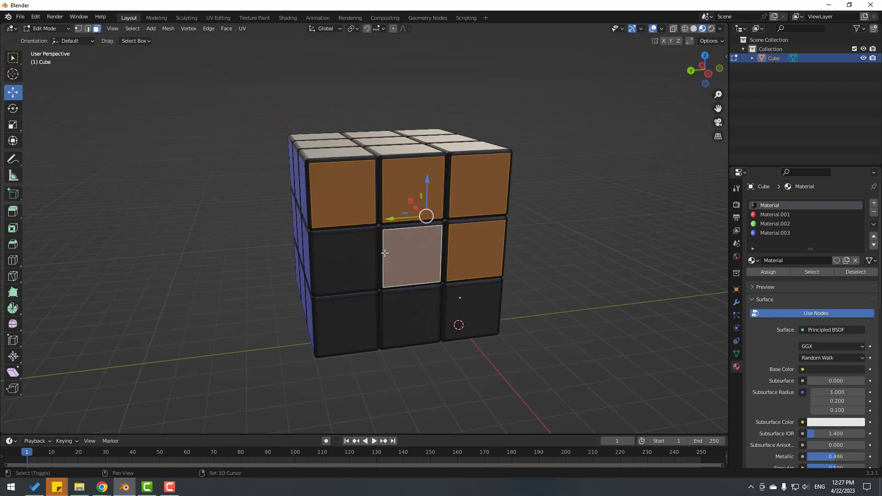
pyautogui.keyDown('shift'); pyautogui.click(348, 254); pyautogui.keyUp('shift')
pyautogui.keyDown('shift'); pyautogui.click(354, 305); pyautogui.keyUp('shift')
pyautogui.keyDown('shift'); pyautogui.click(394, 308); pyautogui.keyUp('shift')
pyautogui.keyDown('shift'); pyautogui.click(480, 299); pyautogui.keyUp('shift')
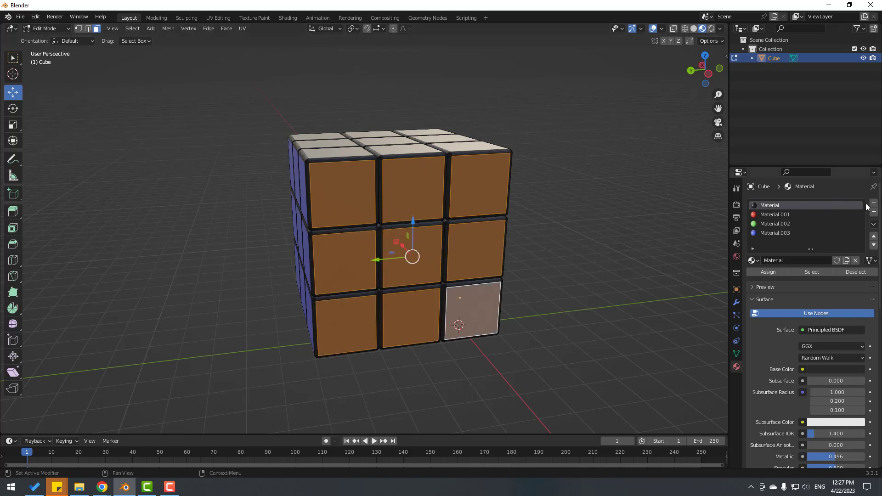
# Step: Create orange Material.004 in a new slot and assign it to the selected stickers
pyautogui.click(875, 203)
pyautogui.click(810, 260)
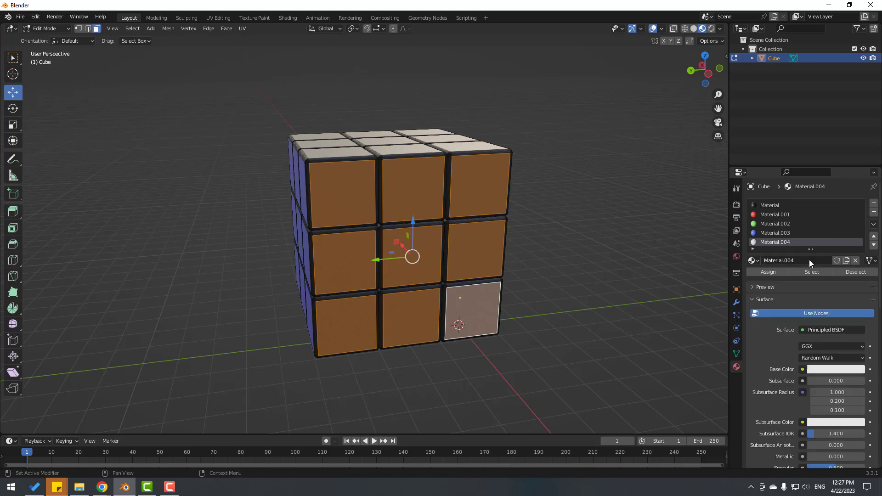
pyautogui.click(821, 371)
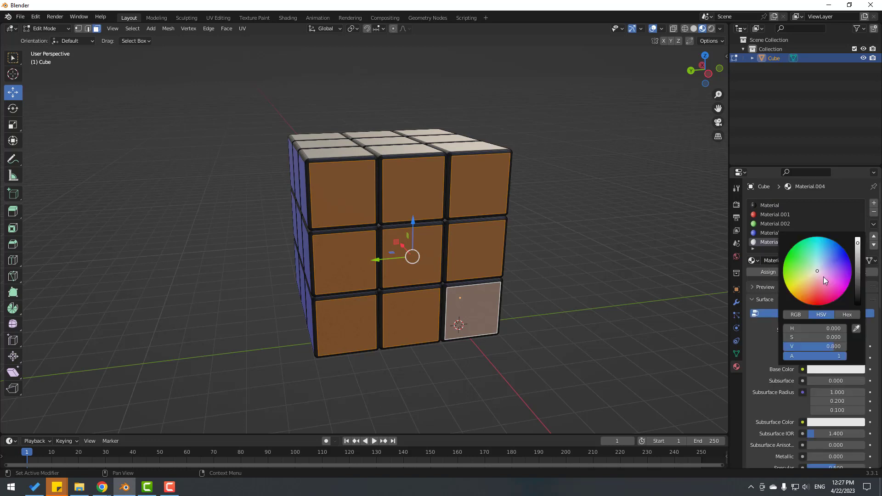
pyautogui.click(797, 290)
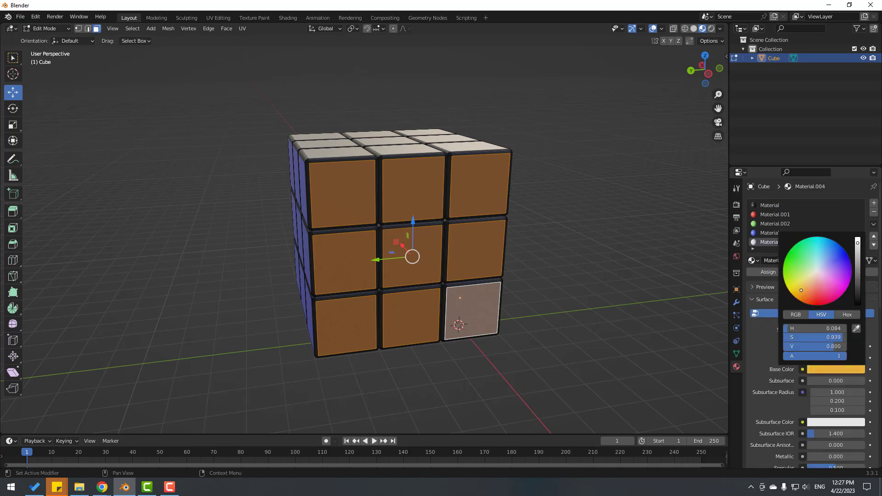
pyautogui.click(764, 274)
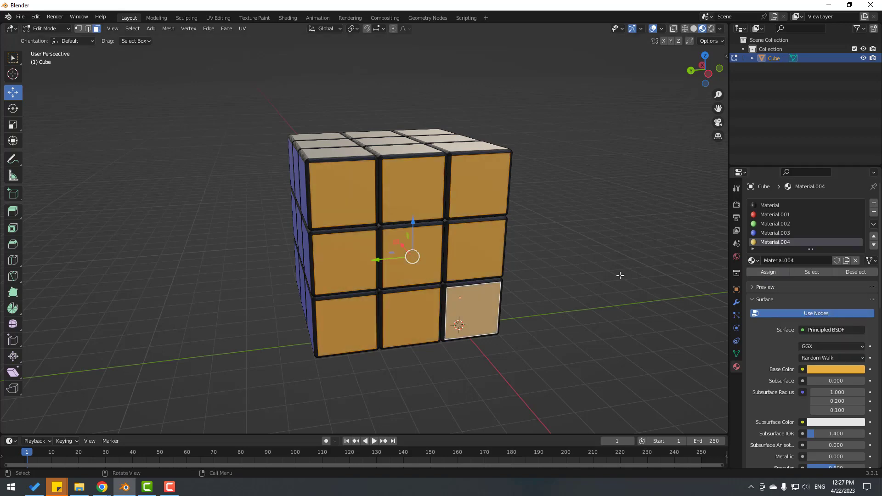
pyautogui.moveTo(621, 276); pyautogui.dragTo(396, 281, button='middle')
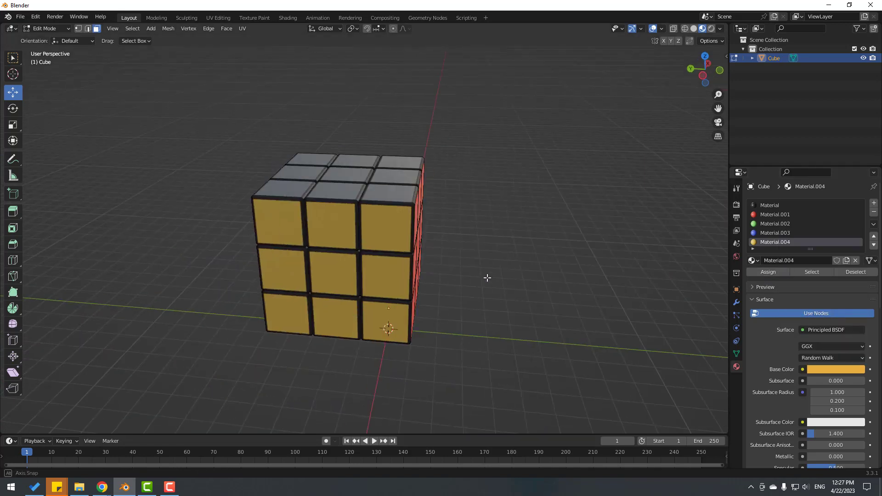
pyautogui.moveTo(487, 275); pyautogui.dragTo(306, 142, button='middle')
# Step: Select all nine grey sticker faces on the top of the cube
pyautogui.click(278, 132)
pyautogui.keyDown('shift'); pyautogui.click(335, 117); pyautogui.keyUp('shift')
pyautogui.keyDown('shift'); pyautogui.click(381, 99); pyautogui.keyUp('shift')
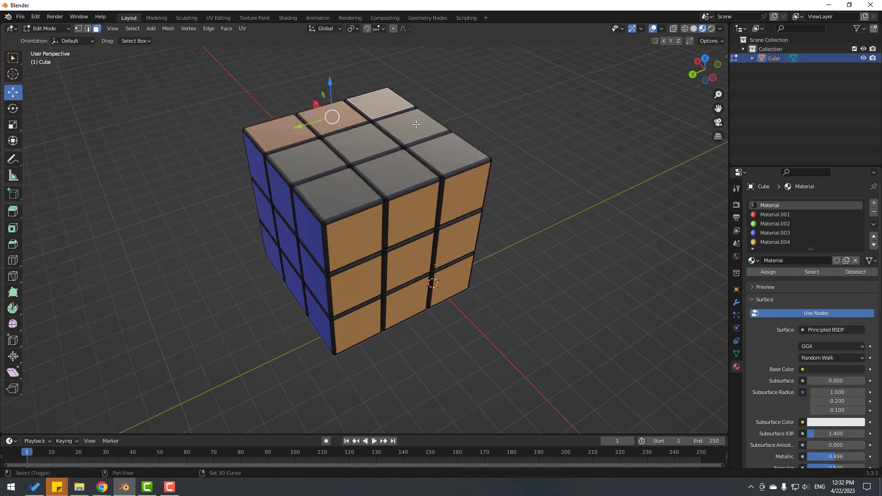
pyautogui.keyDown('shift'); pyautogui.click(415, 122); pyautogui.keyUp('shift')
pyautogui.keyDown('shift'); pyautogui.click(365, 146); pyautogui.keyUp('shift')
pyautogui.keyDown('shift'); pyautogui.click(306, 159); pyautogui.keyUp('shift')
pyautogui.keyDown('shift'); pyautogui.click(338, 193); pyautogui.keyUp('shift')
pyautogui.keyDown('shift'); pyautogui.click(381, 179); pyautogui.keyUp('shift')
pyautogui.keyDown('shift'); pyautogui.click(454, 154); pyautogui.keyUp('shift')
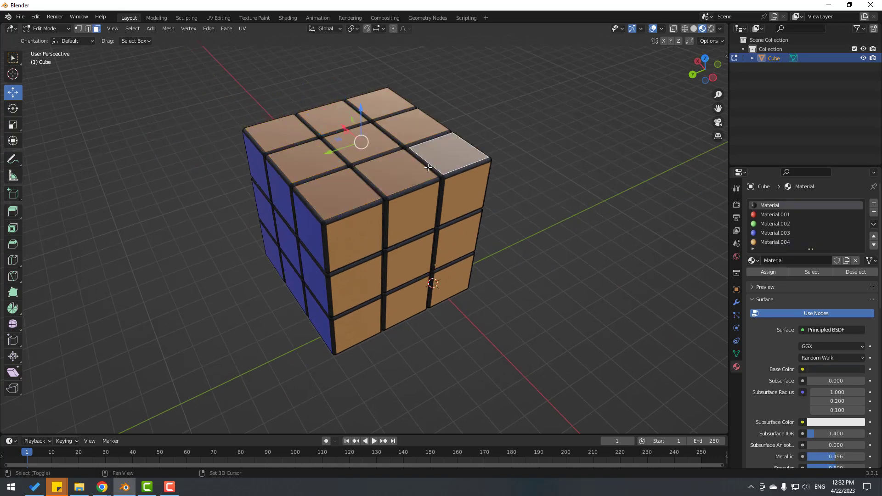
pyautogui.moveTo(517, 229); pyautogui.dragTo(570, 216, button='middle')
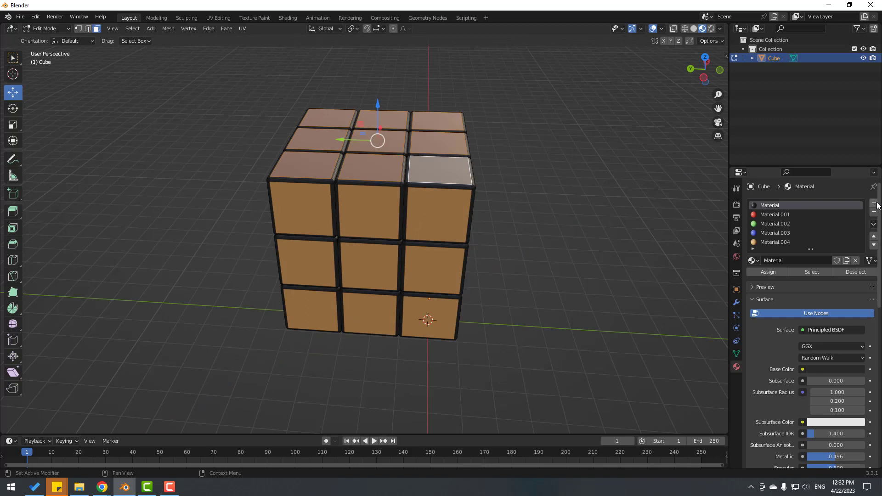
# Step: Add new material Material.005 with a near-white base colour and assign it to the top stickers
pyautogui.click(875, 203)
pyautogui.click(812, 260)
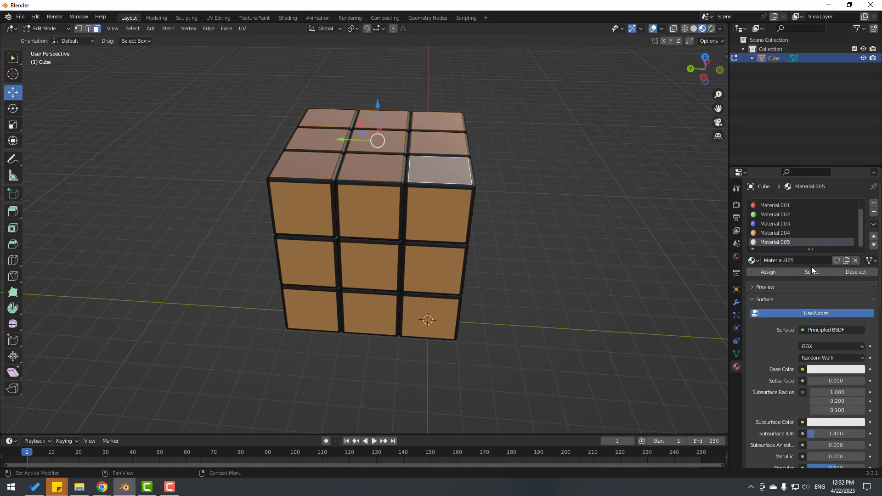
pyautogui.click(818, 372)
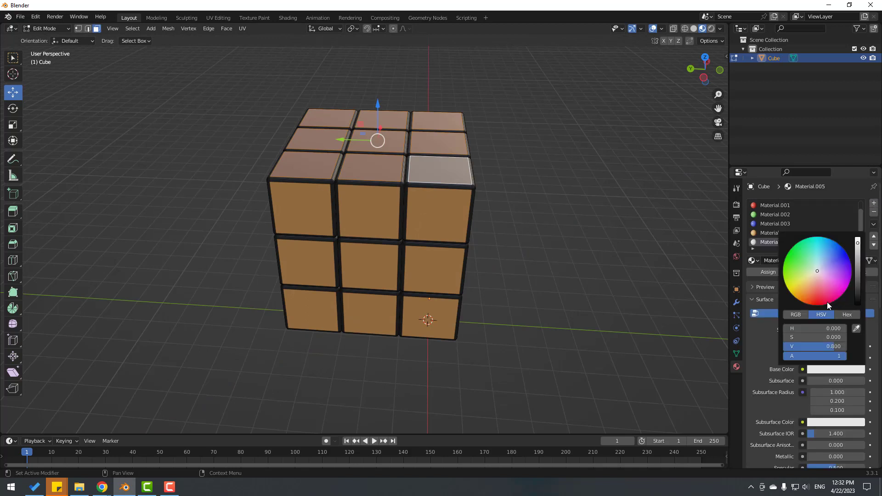
pyautogui.click(817, 272)
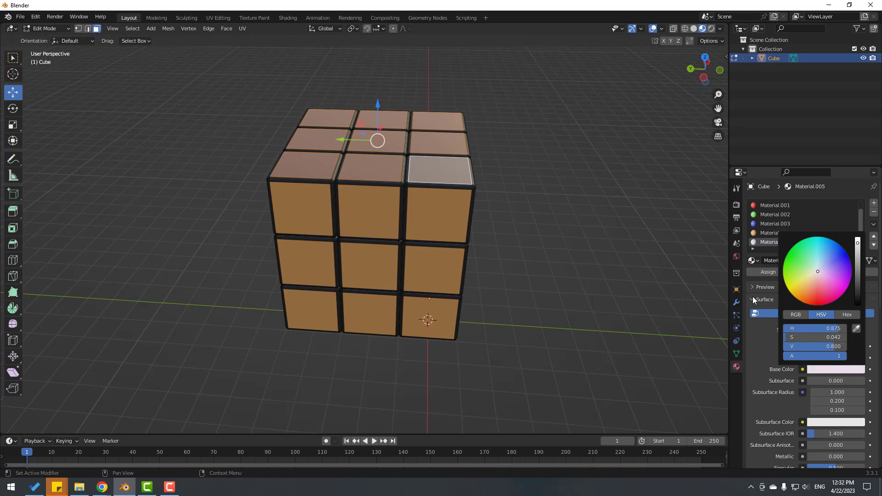
pyautogui.click(760, 272)
pyautogui.click(572, 263)
pyautogui.moveTo(579, 295); pyautogui.dragTo(269, 175, button='middle')
# Step: Select the nine black side stickers: top row, middle row, then bottom row
pyautogui.scroll(4, 446, 293)
pyautogui.scroll(3, 355, 244)
pyautogui.click(270, 175)
pyautogui.keyDown('shift'); pyautogui.click(350, 174); pyautogui.keyUp('shift')
pyautogui.keyDown('shift'); pyautogui.click(430, 193); pyautogui.keyUp('shift')
pyautogui.keyDown('shift'); pyautogui.click(395, 260); pyautogui.keyUp('shift')
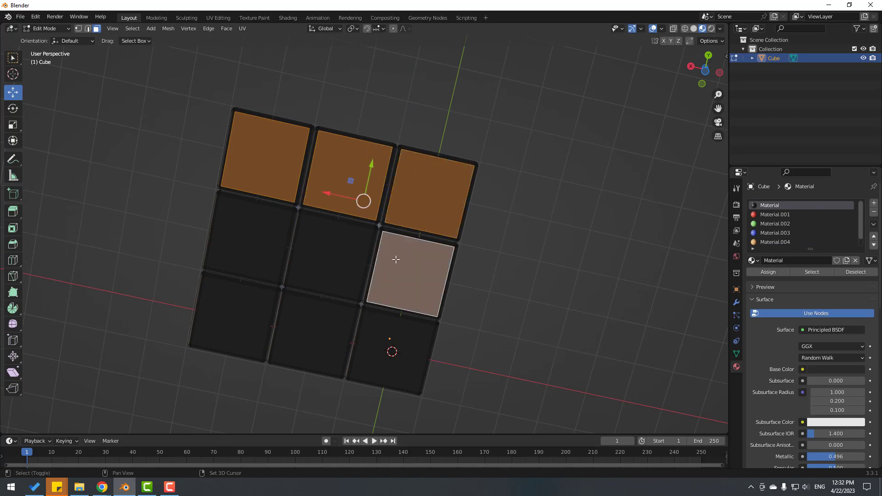
pyautogui.keyDown('shift'); pyautogui.click(332, 257); pyautogui.keyUp('shift')
pyautogui.keyDown('shift'); pyautogui.click(233, 258); pyautogui.keyUp('shift')
pyautogui.keyDown('shift'); pyautogui.click(231, 301); pyautogui.keyUp('shift')
pyautogui.keyDown('shift'); pyautogui.click(297, 316); pyautogui.keyUp('shift')
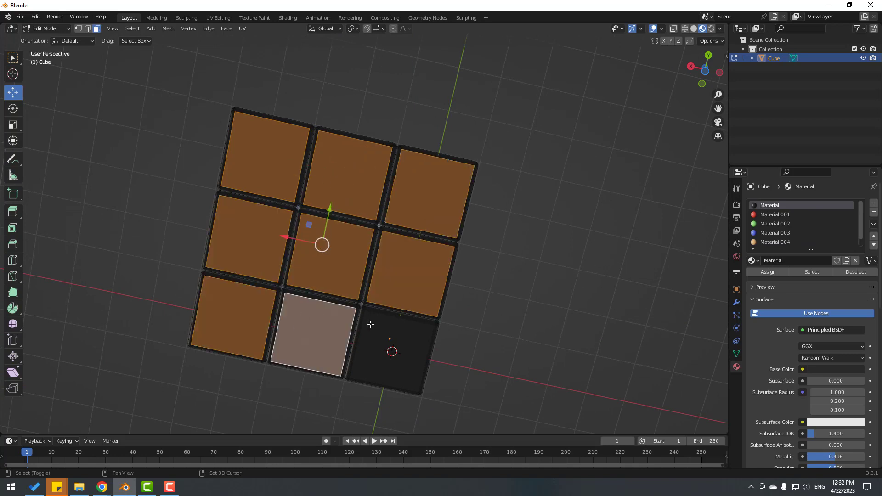
pyautogui.keyDown('shift'); pyautogui.click(371, 325); pyautogui.keyUp('shift')
pyautogui.moveTo(551, 290); pyautogui.dragTo(687, 270, button='middle')
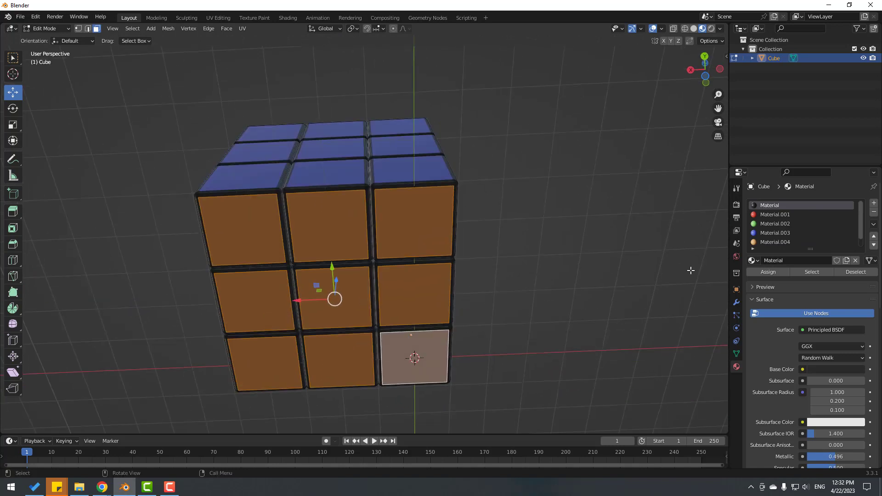
# Step: Create Material.006 with a blue base colour and assign it to the selected stickers
pyautogui.click(875, 204)
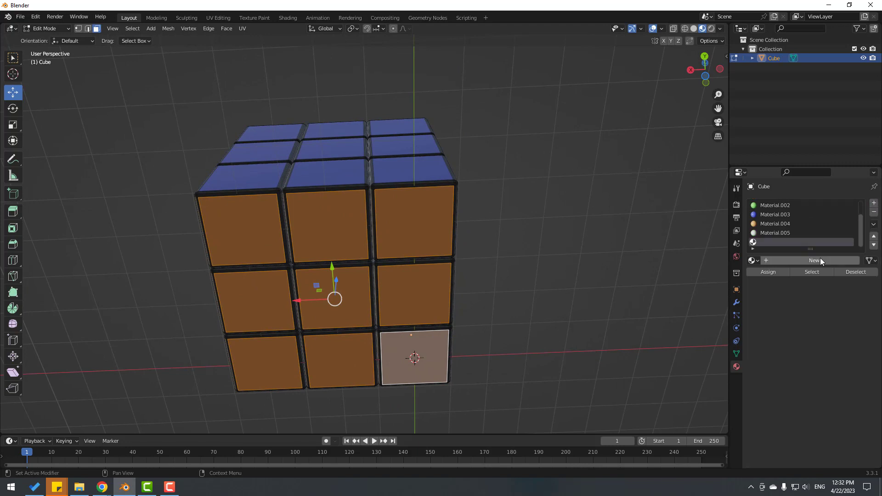
pyautogui.click(813, 262)
pyautogui.click(816, 368)
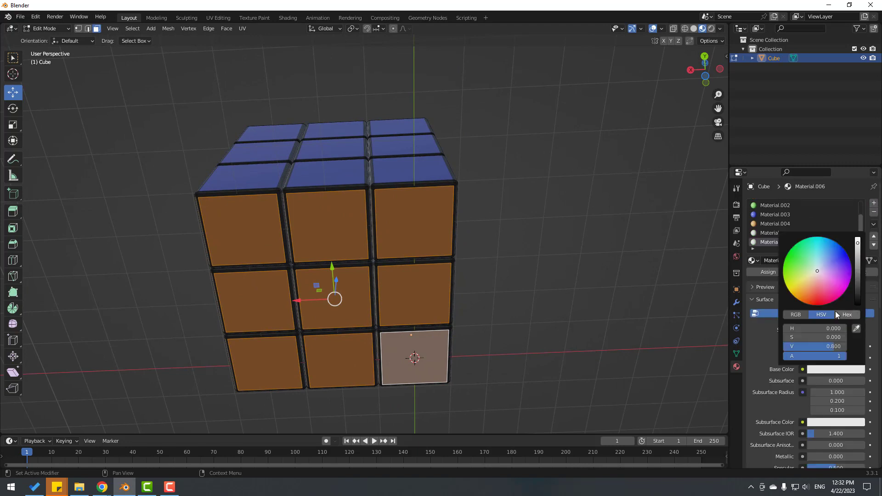
pyautogui.moveTo(818, 276); pyautogui.dragTo(835, 256)
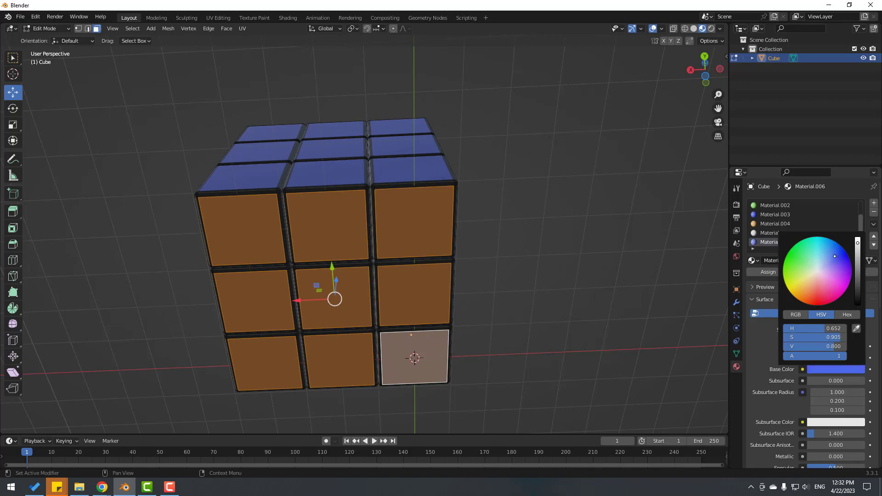
pyautogui.click(766, 277)
pyautogui.click(765, 275)
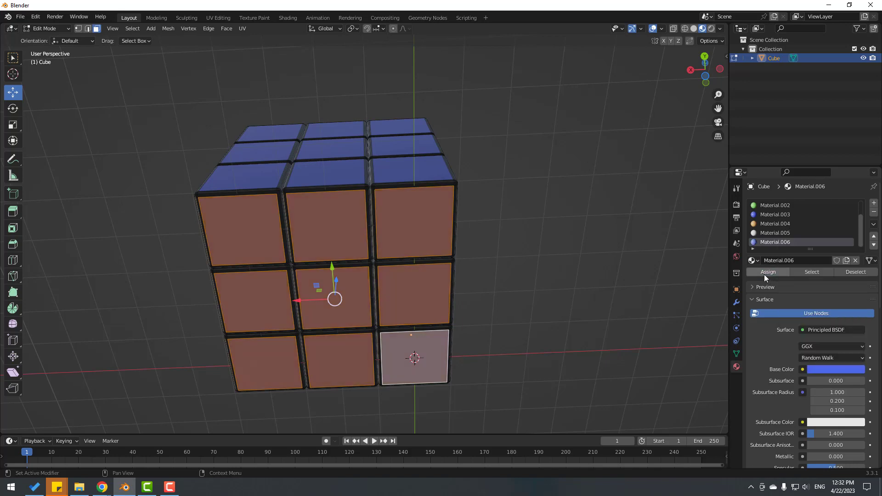
pyautogui.hotkey('alt', 'a')
pyautogui.moveTo(567, 287); pyautogui.dragTo(573, 222, button='middle')
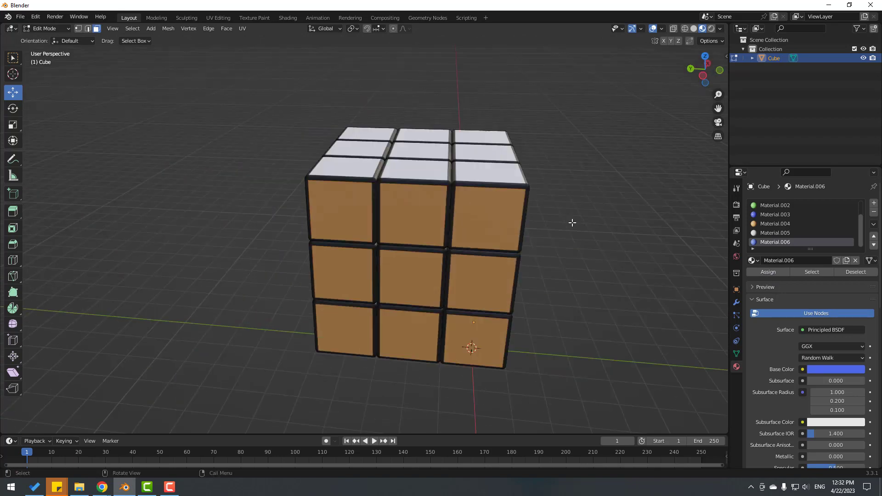
# Step: Return the cube to Object Mode and deselect it
pyautogui.click(38, 27)
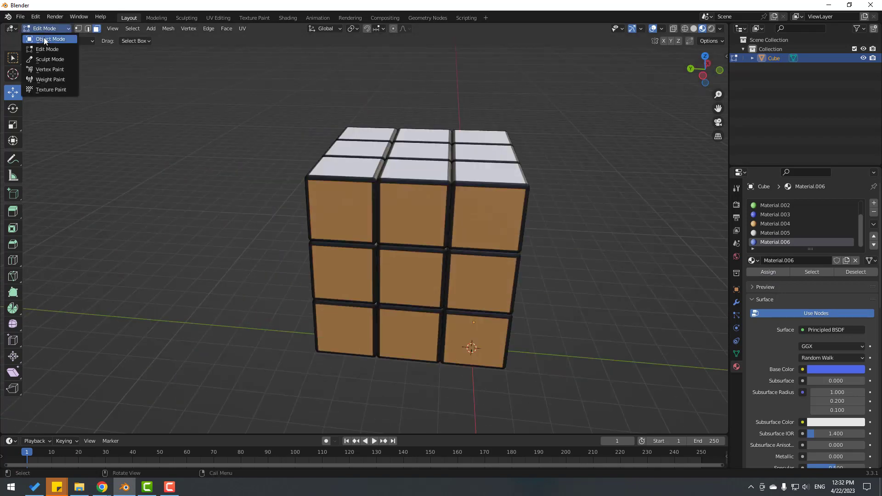
pyautogui.click(43, 37)
pyautogui.click(555, 213)
pyautogui.moveTo(555, 214); pyautogui.dragTo(381, 267, button='middle')
# Step: Set the render engine to Cycles with GPU Compute as the device
pyautogui.click(737, 204)
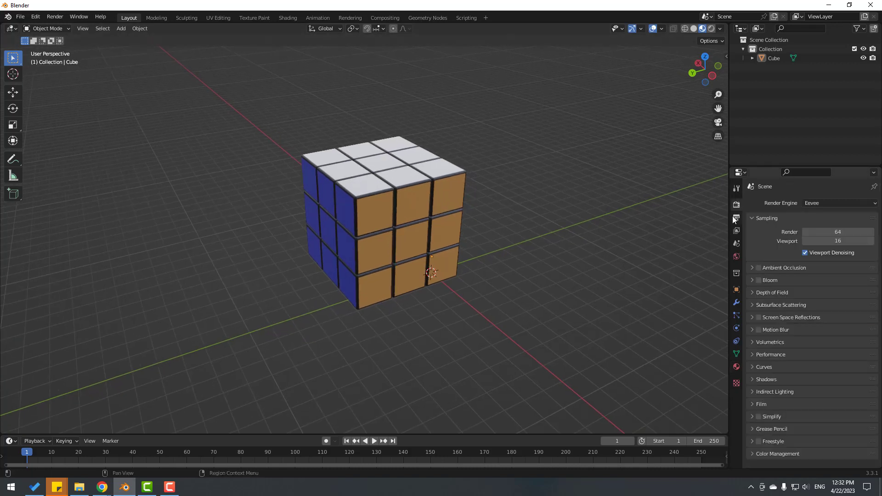
pyautogui.click(829, 203)
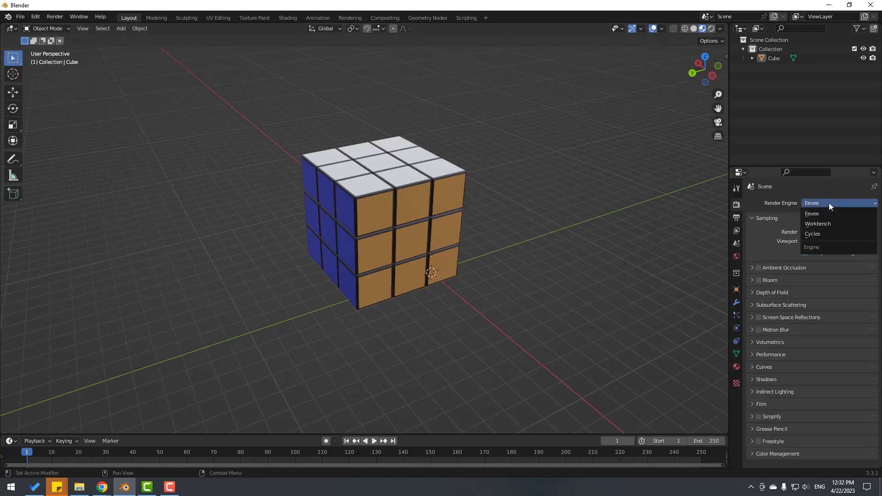
pyautogui.click(813, 234)
pyautogui.click(811, 227)
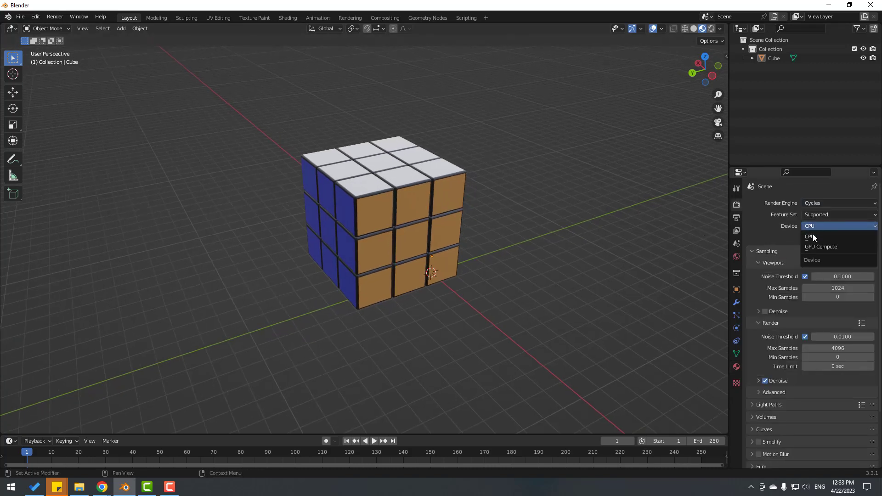
pyautogui.click(828, 247)
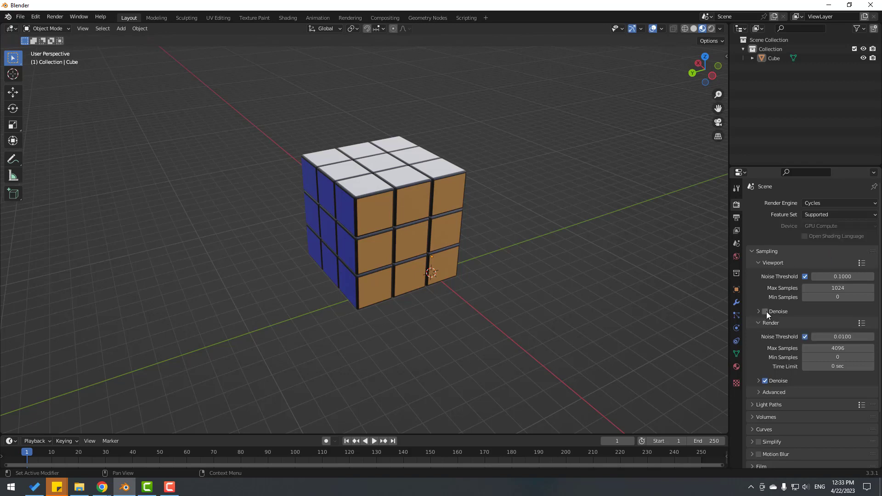
# Step: Switch the viewport to Rendered shading and save the file as rubiks cube.blend
pyautogui.click(712, 29)
pyautogui.moveTo(439, 224); pyautogui.dragTo(563, 304, button='middle')
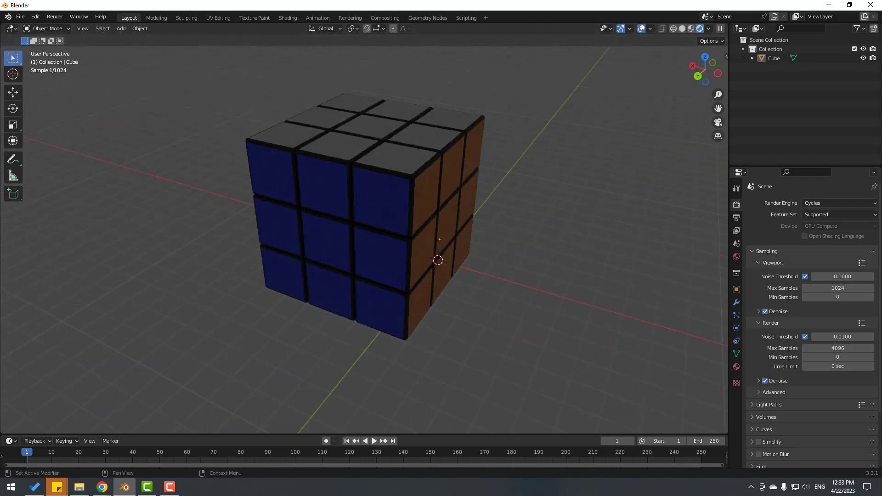
pyautogui.hotkey('ctrl', 's')
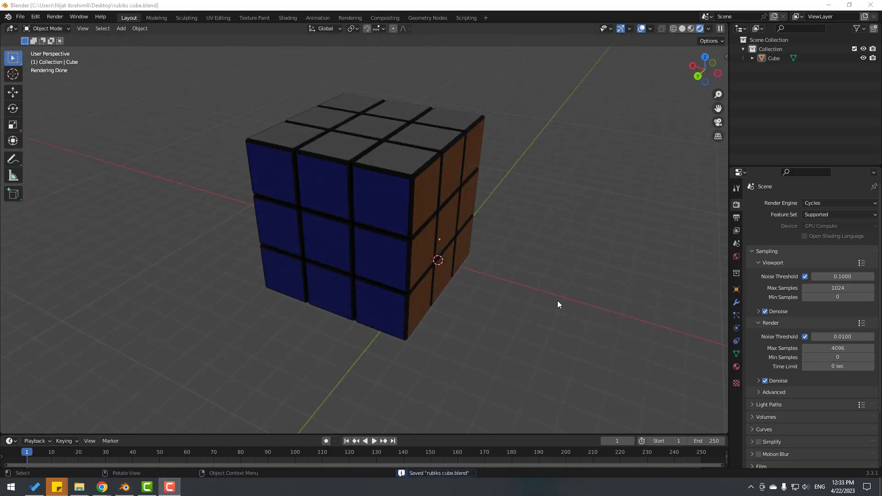
# Step: Set the world's Color to an Environment Texture
pyautogui.click(736, 257)
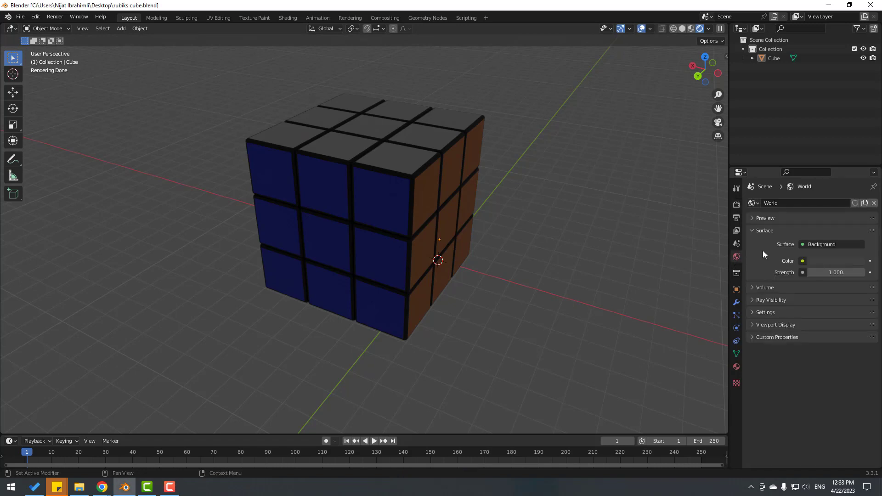
pyautogui.click(803, 261)
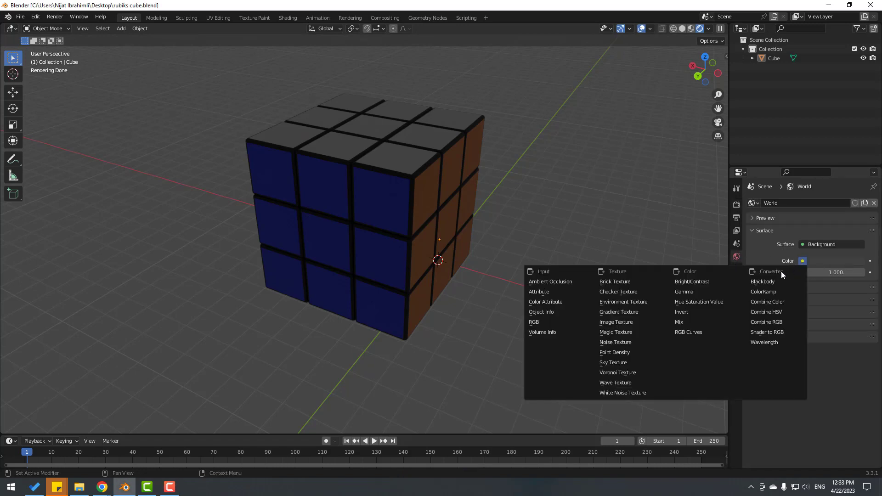
pyautogui.click(631, 302)
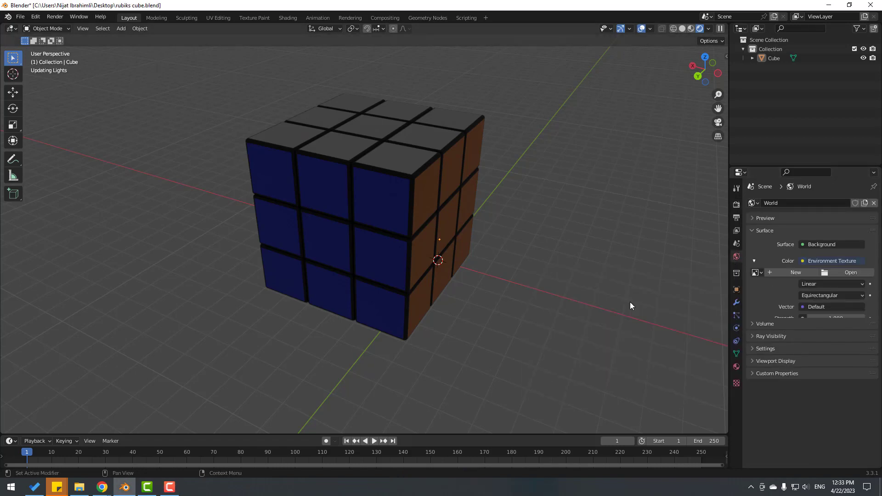
# Step: Load interior.exr from Blender 3.3's datafiles\studiolights\world folder as the environment HDRI
pyautogui.click(843, 273)
pyautogui.click(237, 129)
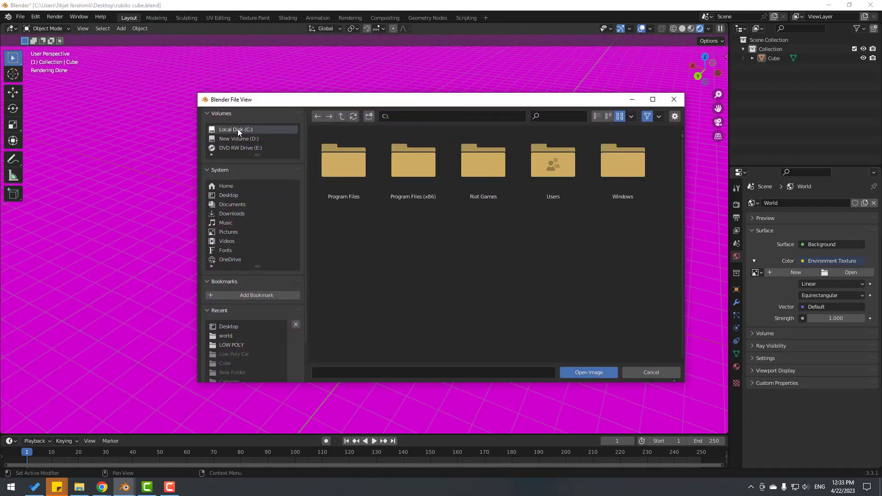
pyautogui.click(335, 171)
pyautogui.doubleClick(335, 169)
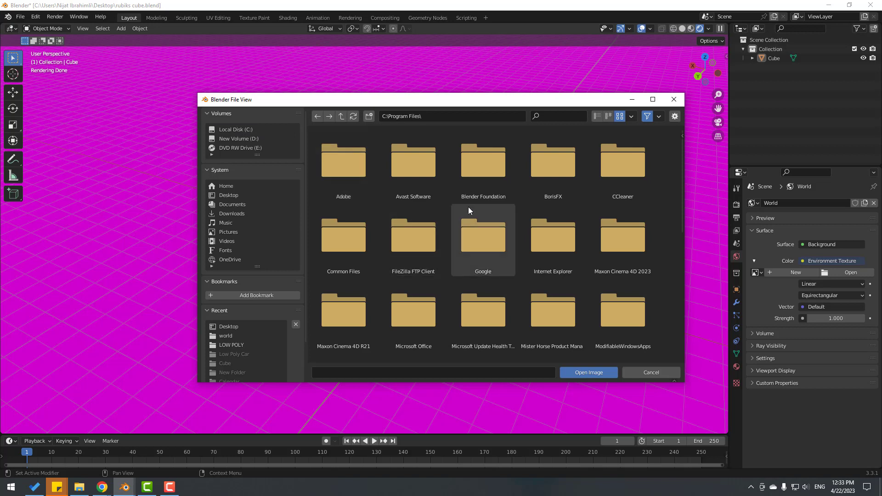
pyautogui.doubleClick(496, 157)
pyautogui.doubleClick(351, 173)
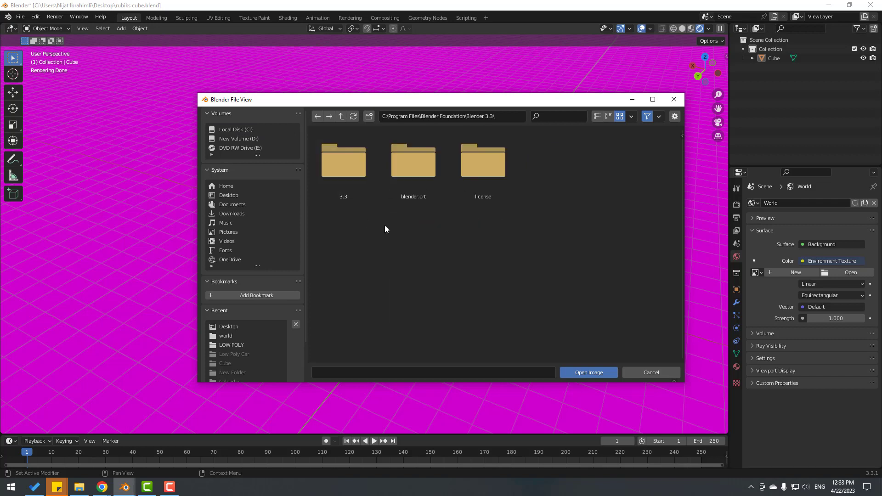
pyautogui.doubleClick(341, 170)
pyautogui.doubleClick(354, 169)
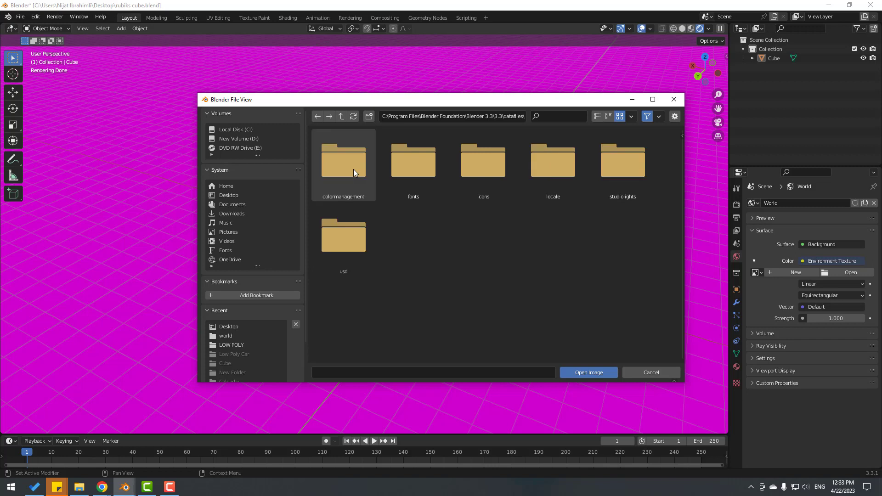
pyautogui.doubleClick(623, 182)
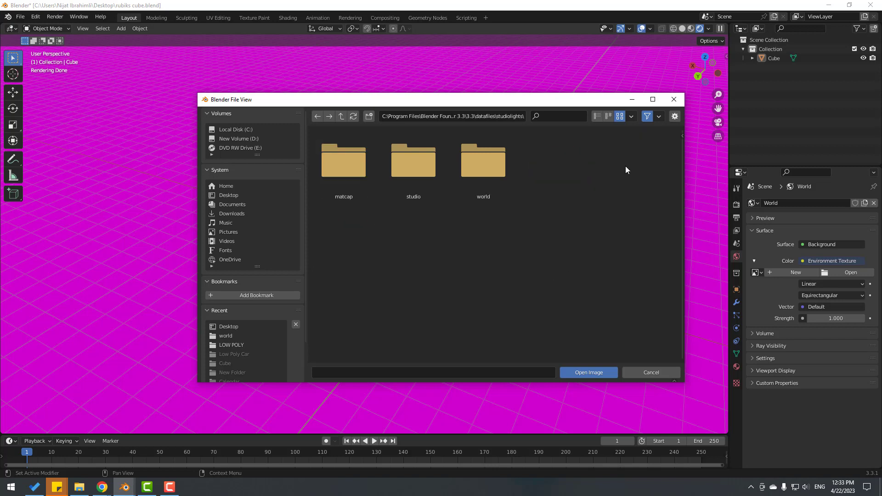
pyautogui.doubleClick(482, 170)
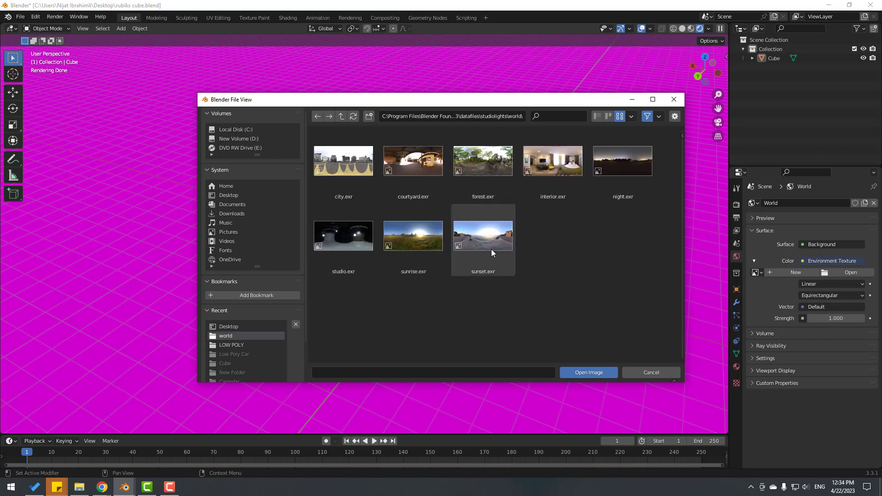
pyautogui.click(557, 168)
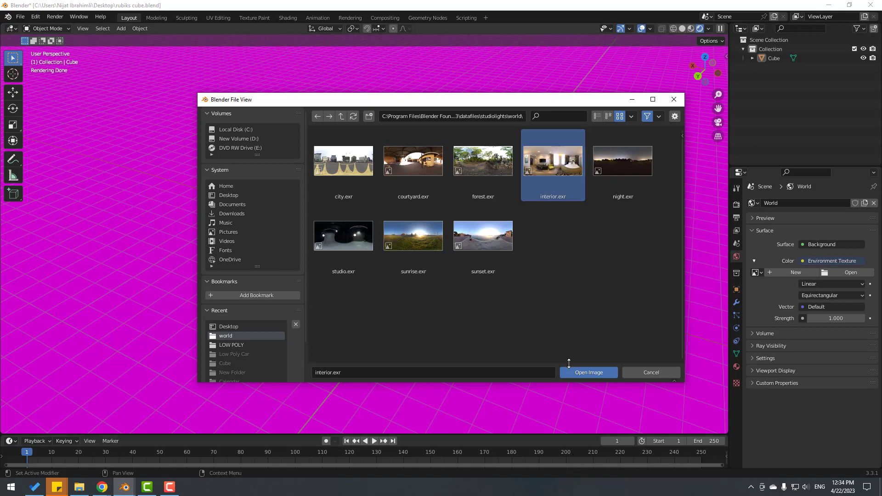
pyautogui.click(586, 374)
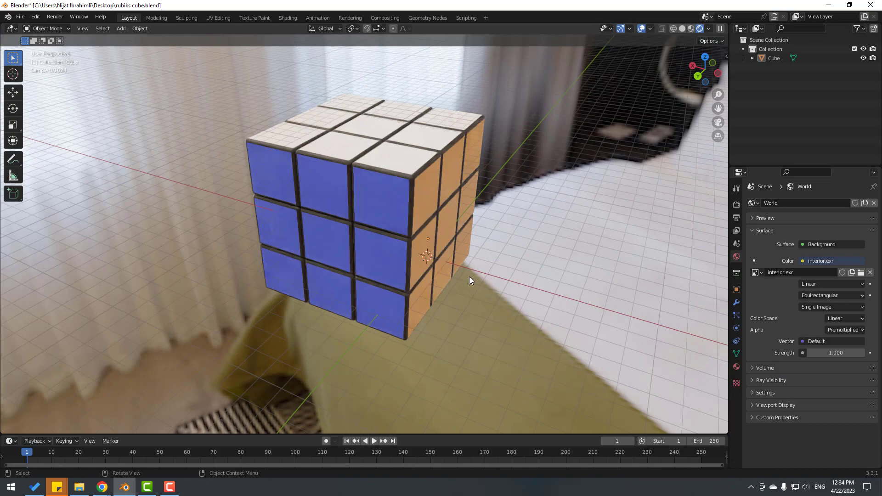
# Step: Enable Transparent in the render settings' Film panel
pyautogui.moveTo(470, 277); pyautogui.dragTo(727, 206, button='middle')
pyautogui.click(737, 204)
pyautogui.scroll(-4, 760, 350)
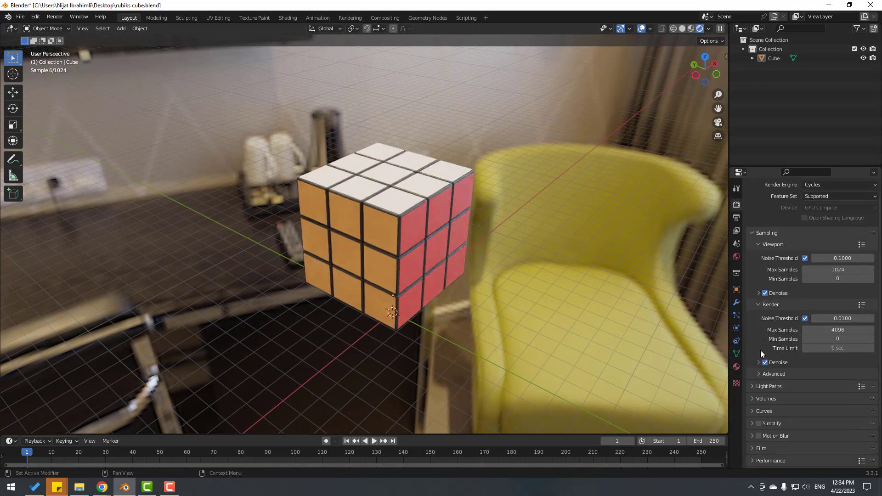
pyautogui.click(755, 403)
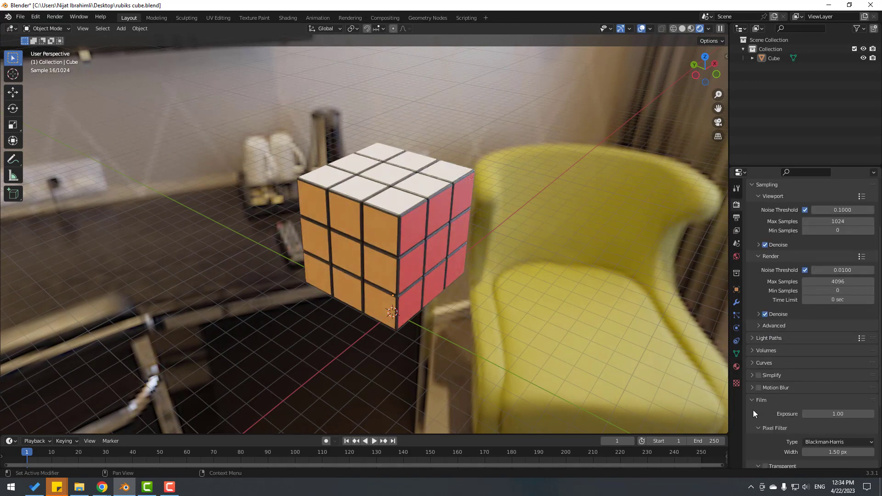
pyautogui.scroll(-2, 763, 418)
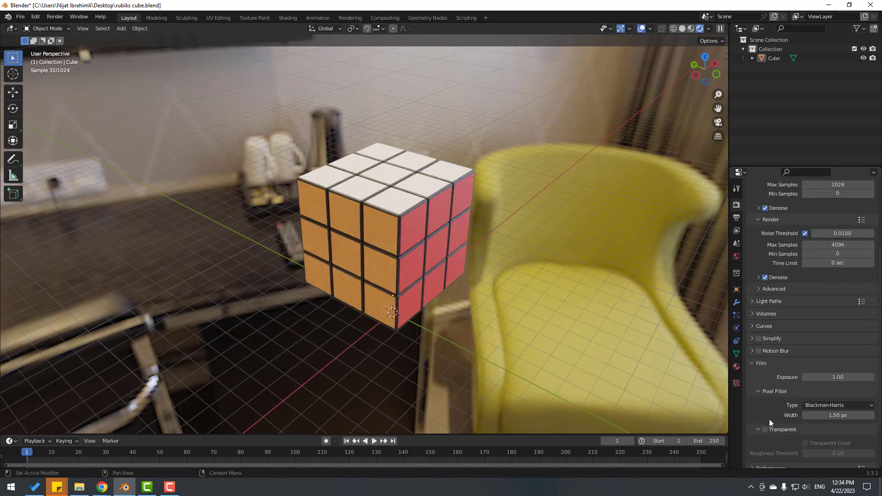
pyautogui.click(765, 430)
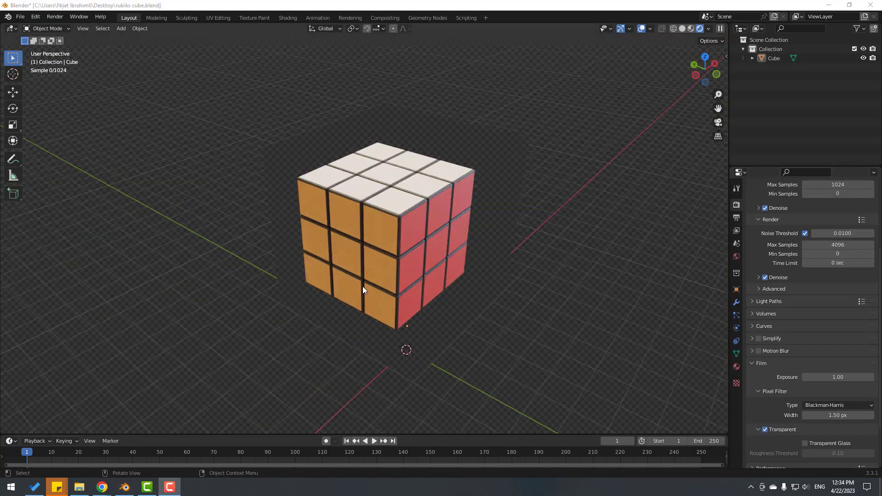
pyautogui.moveTo(363, 291); pyautogui.dragTo(371, 259, button='middle')
pyautogui.scroll(4, 372, 259)
pyautogui.scroll(-3, 382, 230)
pyautogui.moveTo(393, 207); pyautogui.dragTo(19, 256, button='middle')
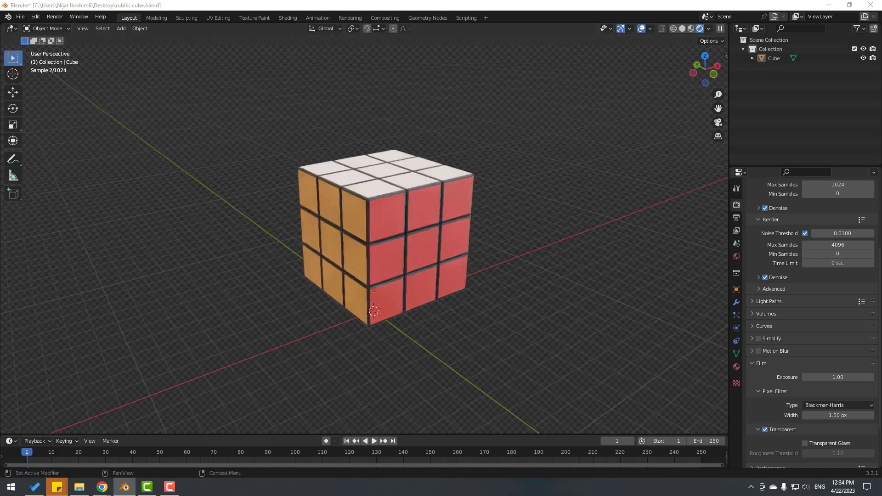